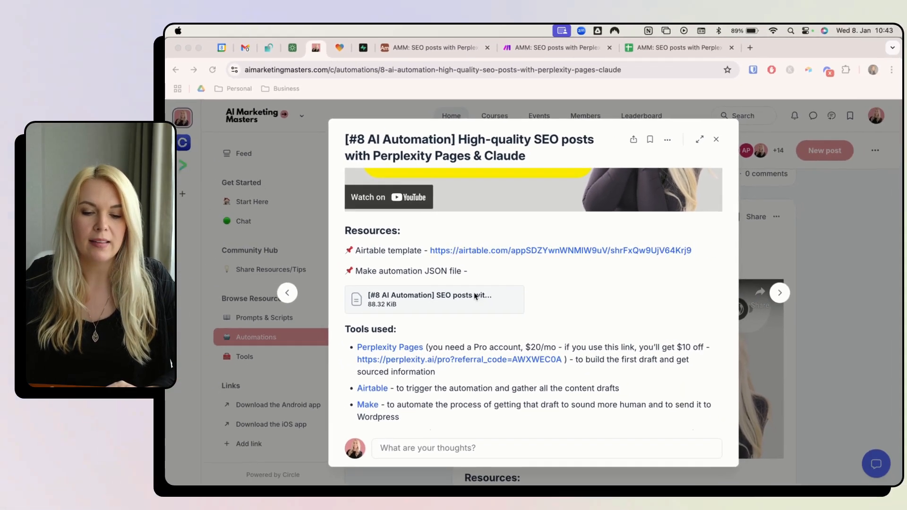
Switch to the Make scenario 'AMM: SEO posts with Perplexity Pages & Claude'.
{"action": "left_click", "coordinate": [542, 58]}
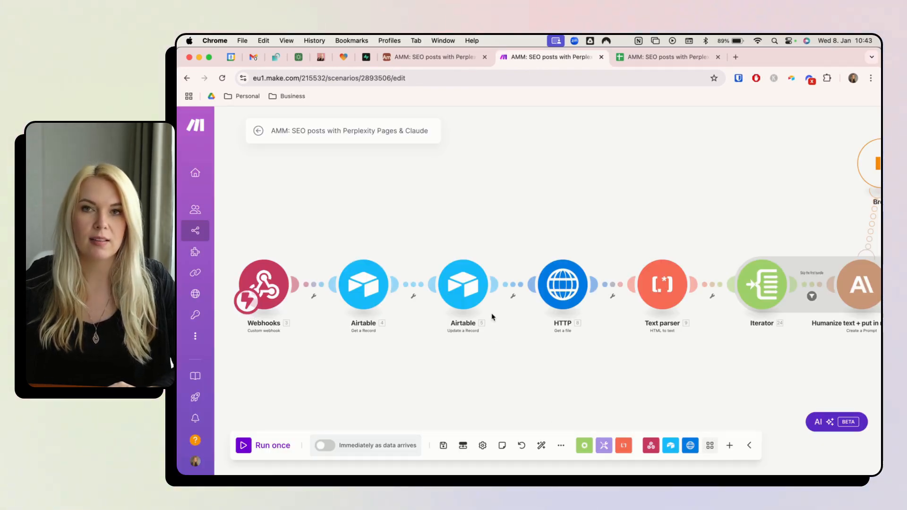
{"action": "left_click", "coordinate": [558, 446]}
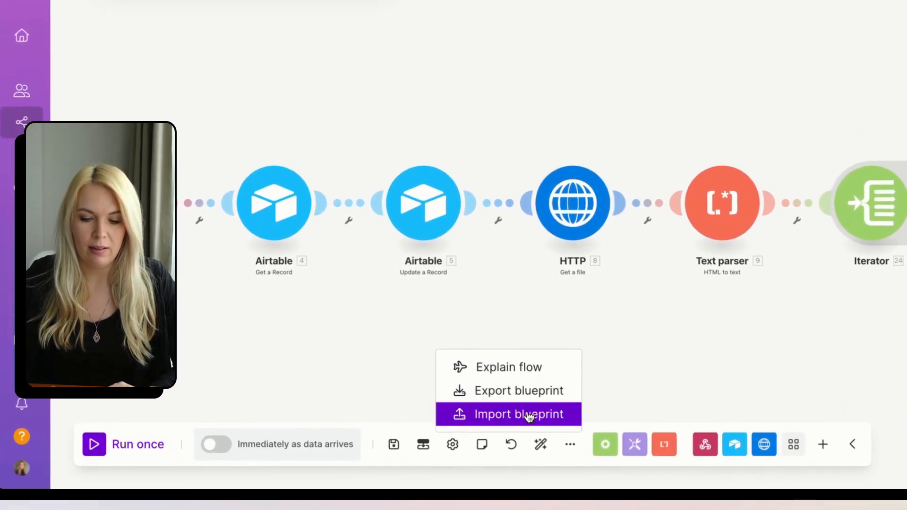
{"action": "left_click", "coordinate": [528, 417]}
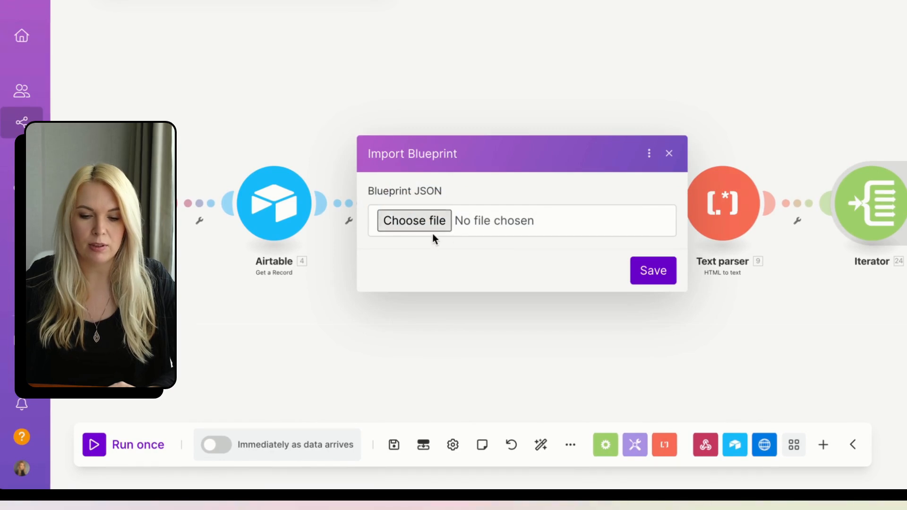
{"action": "left_click", "coordinate": [669, 154]}
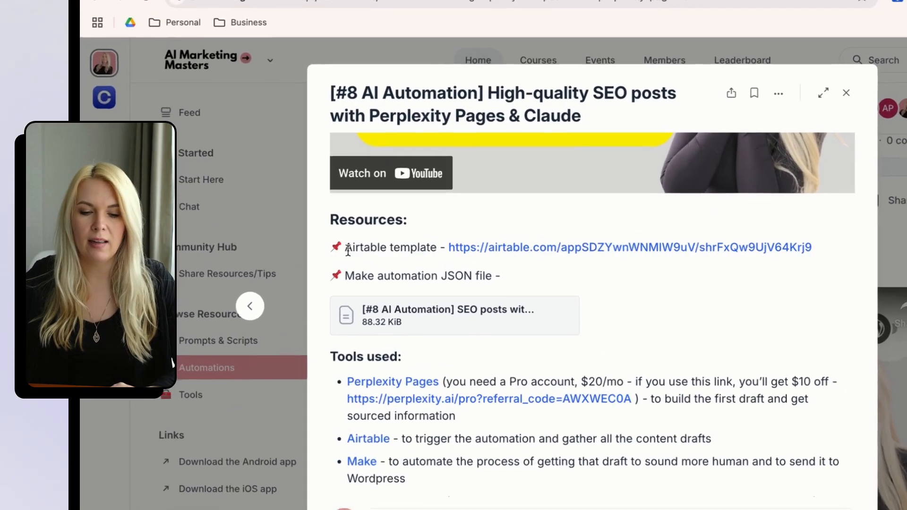
Review the Airtable Perplexity Drafts table's columns from the template link.
{"action": "left_click_drag", "start_coordinate": [363, 258], "coordinate": [388, 259]}
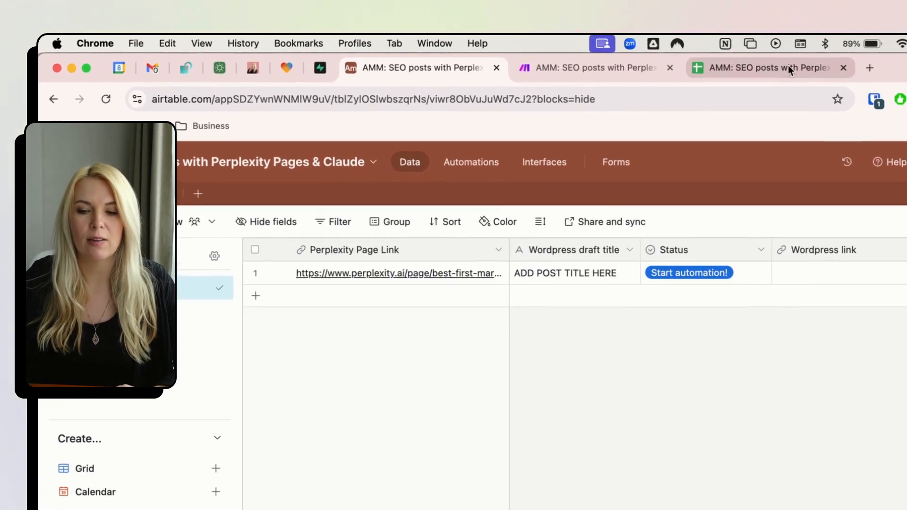
{"action": "left_click", "coordinate": [681, 56]}
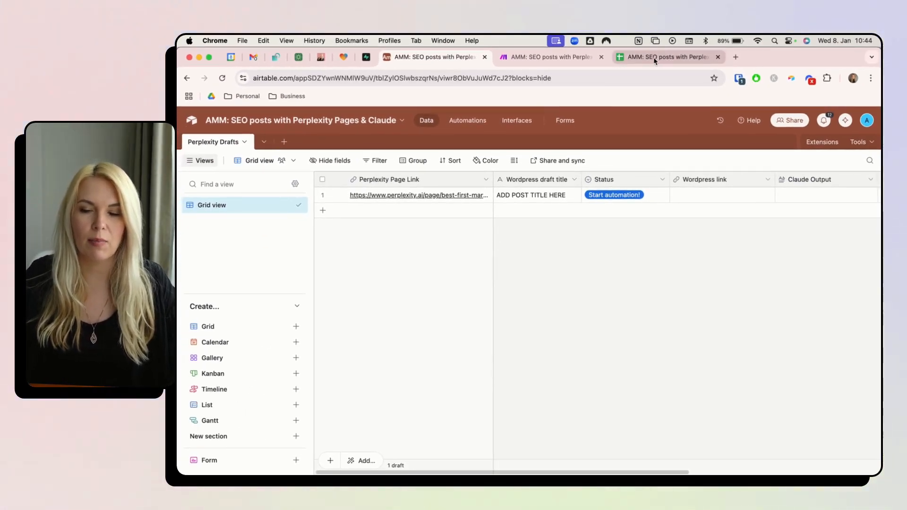
{"action": "left_click", "coordinate": [654, 57]}
Enter row-1 headers matching Airtable: Perplexity Page Link through Claude output, plus Scraped content.
{"action": "type", "text": "Perplexity"}
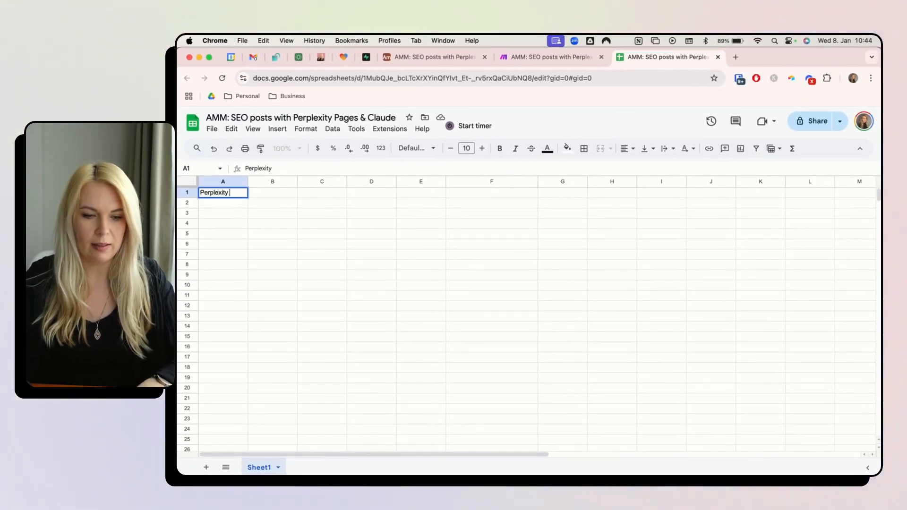
{"action": "left_click", "coordinate": [439, 57]}
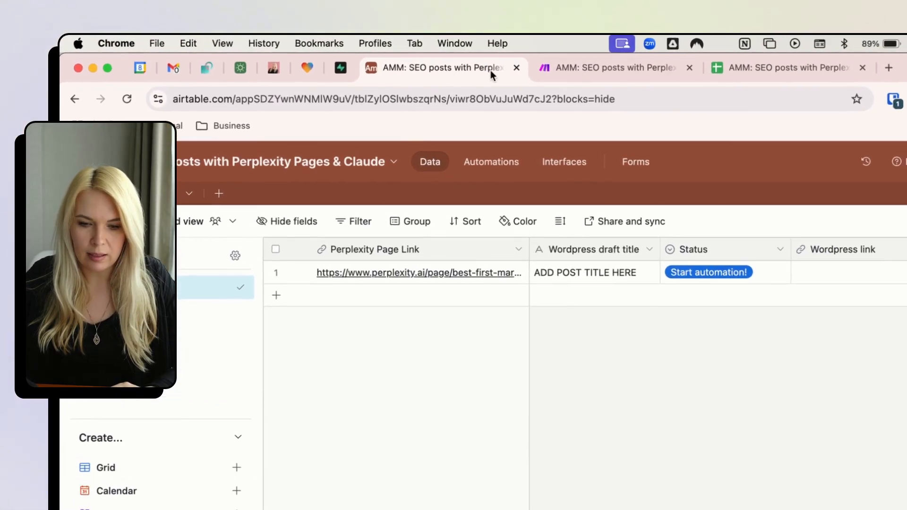
{"action": "left_click", "coordinate": [766, 72]}
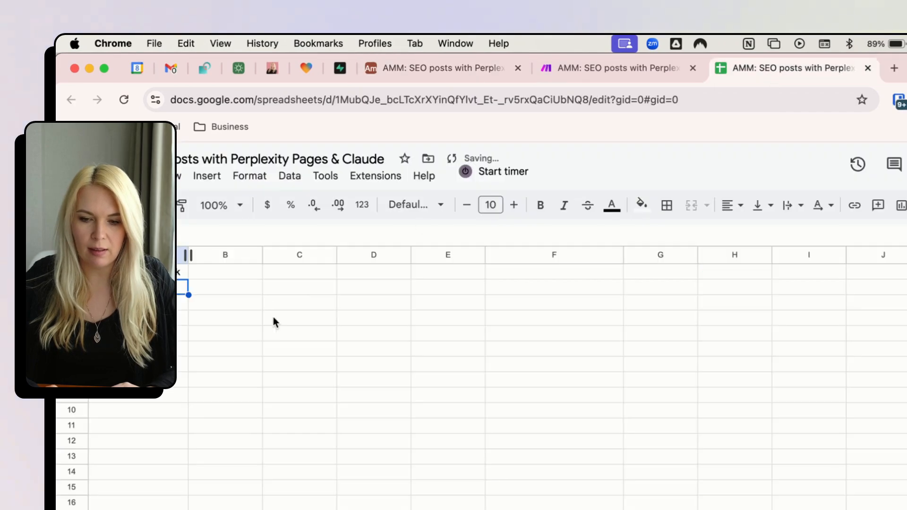
{"action": "left_click", "coordinate": [401, 67]}
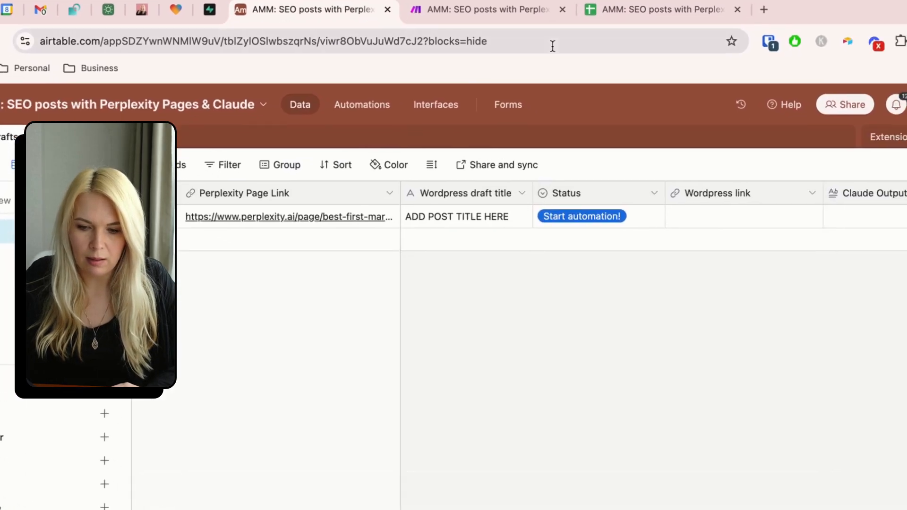
{"action": "left_click", "coordinate": [621, 11]}
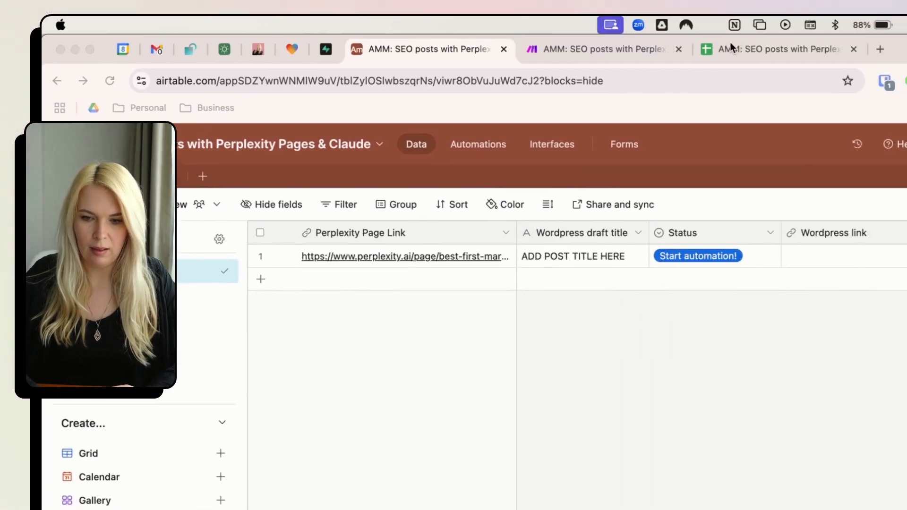
{"action": "left_click", "coordinate": [731, 47]}
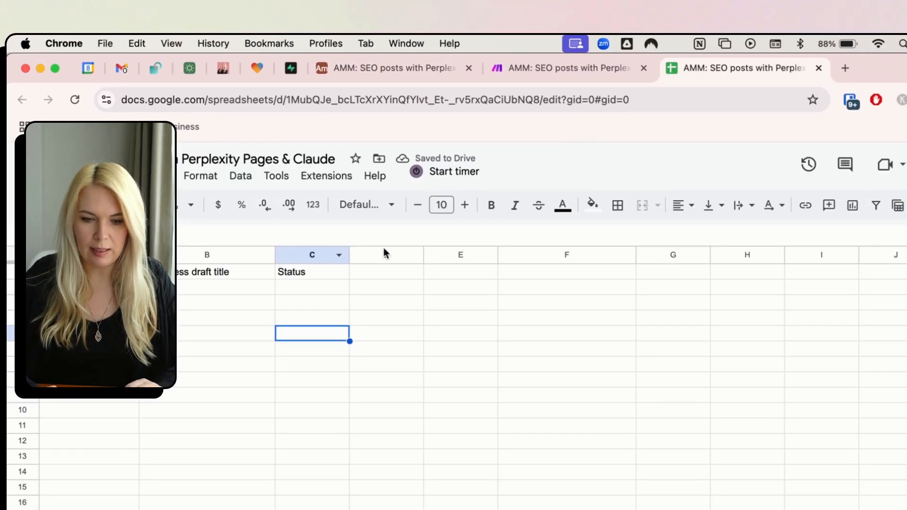
{"action": "left_click", "coordinate": [476, 49]}
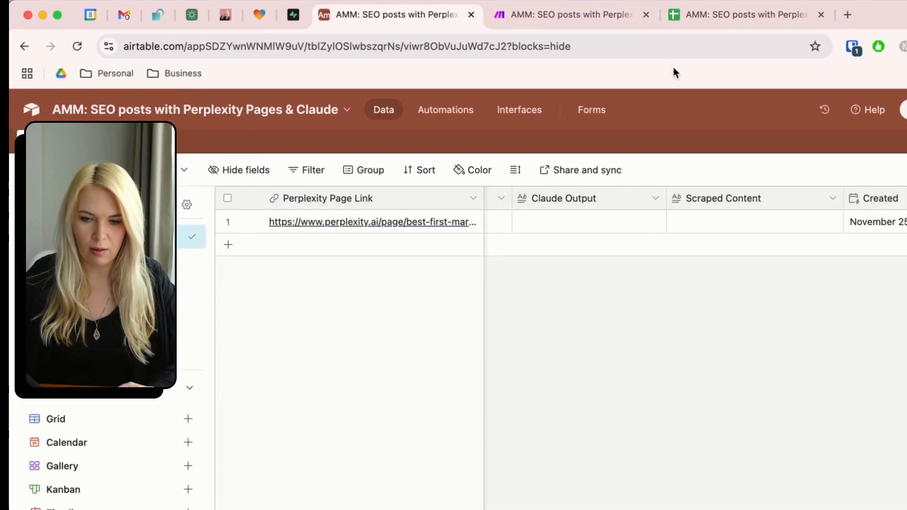
{"action": "left_click", "coordinate": [740, 15]}
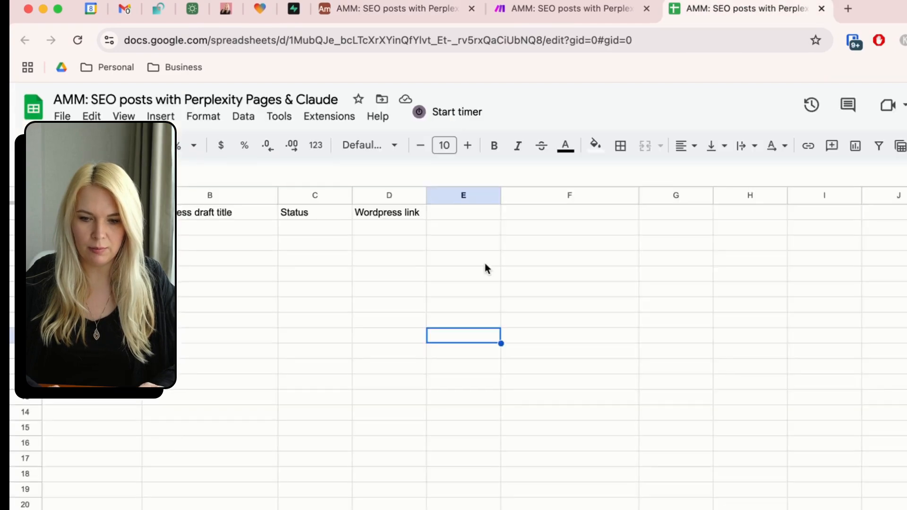
{"action": "left_click", "coordinate": [392, 15]}
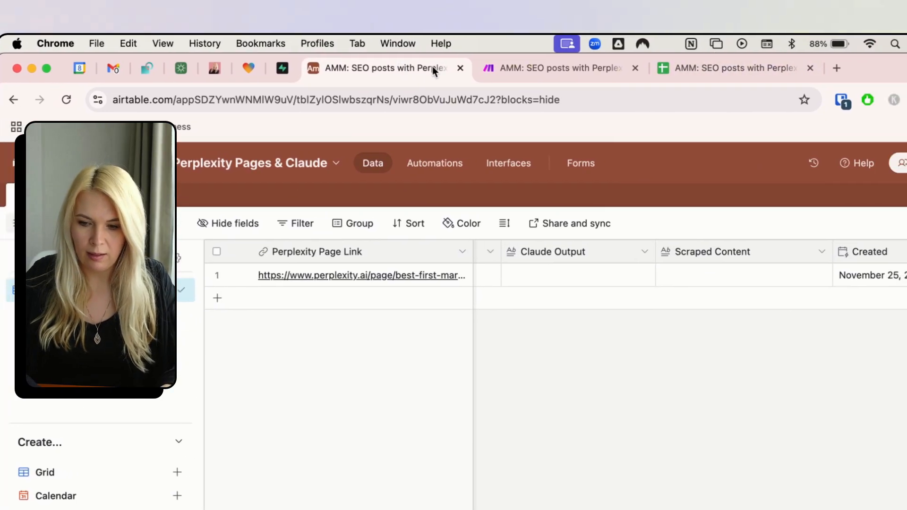
{"action": "left_click", "coordinate": [731, 66]}
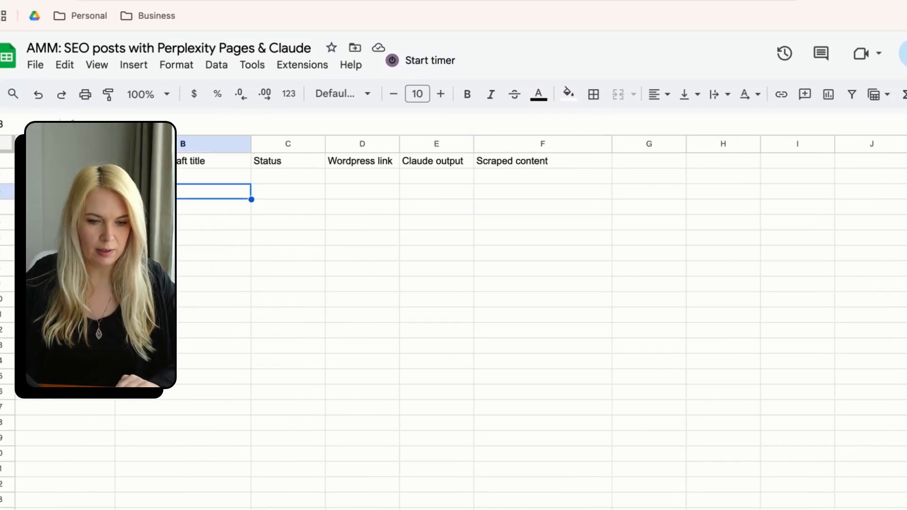
Make headers A1:F1 bold with borders and widen the columns to fit them.
{"action": "left_click_drag", "start_coordinate": [65, 161], "coordinate": [542, 161]}
{"action": "left_click", "coordinate": [467, 94]}
{"action": "left_click", "coordinate": [593, 94]}
{"action": "left_click", "coordinate": [599, 126]}
{"action": "left_click", "coordinate": [430, 254]}
{"action": "left_click_drag", "start_coordinate": [400, 144], "coordinate": [416, 144]}
{"action": "left_click_drag", "start_coordinate": [115, 144], "coordinate": [155, 144]}
{"action": "left_click", "coordinate": [200, 254]}
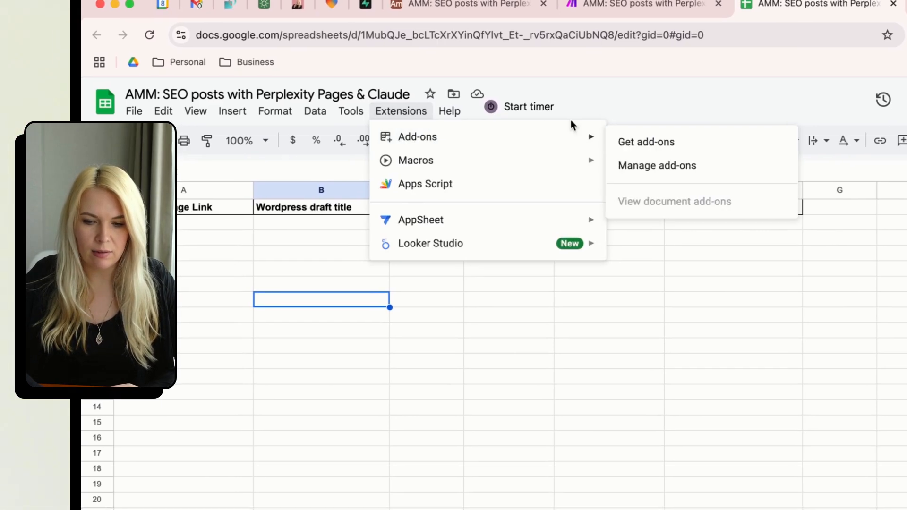
Find the Make for Google Sheets add-on by searching 'make' and install it.
{"action": "left_click", "coordinate": [627, 144]}
{"action": "type", "text": "make"}
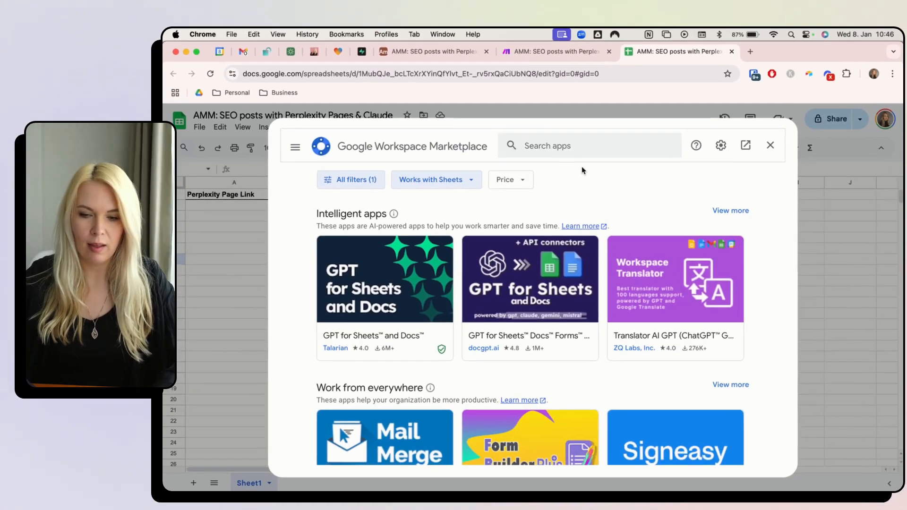
{"action": "key", "text": "Return"}
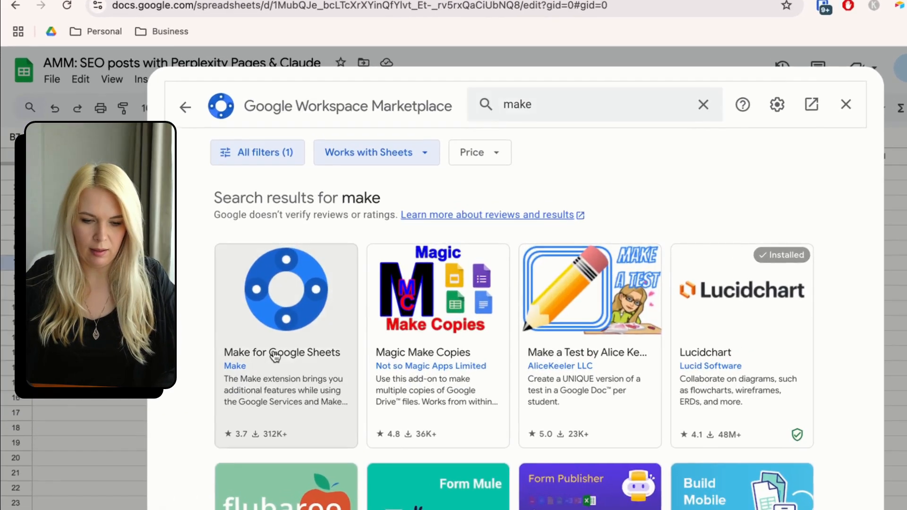
{"action": "left_click", "coordinate": [364, 315]}
{"action": "left_click", "coordinate": [694, 205]}
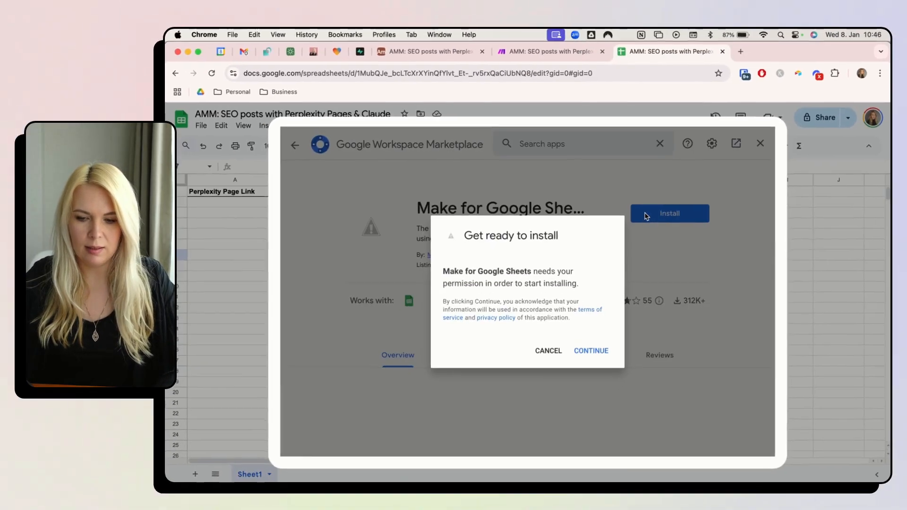
{"action": "left_click", "coordinate": [590, 349]}
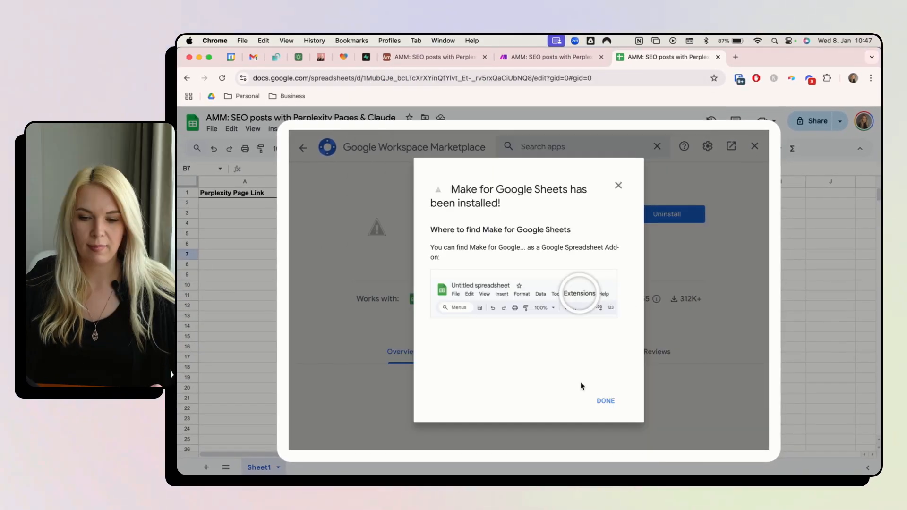
{"action": "left_click", "coordinate": [606, 401]}
Open the Make add-on's Settings from the Extensions menu.
{"action": "left_click", "coordinate": [755, 146]}
{"action": "left_click", "coordinate": [390, 128]}
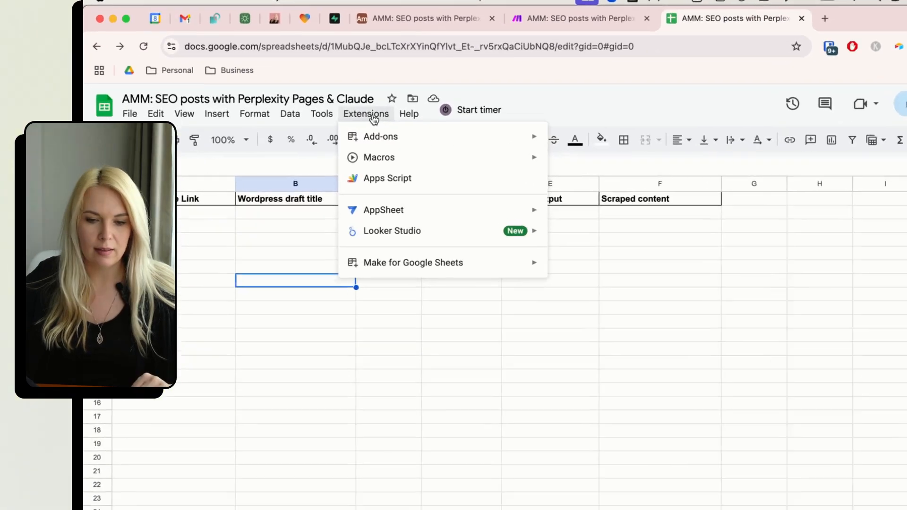
{"action": "mouse_move", "coordinate": [399, 167]}
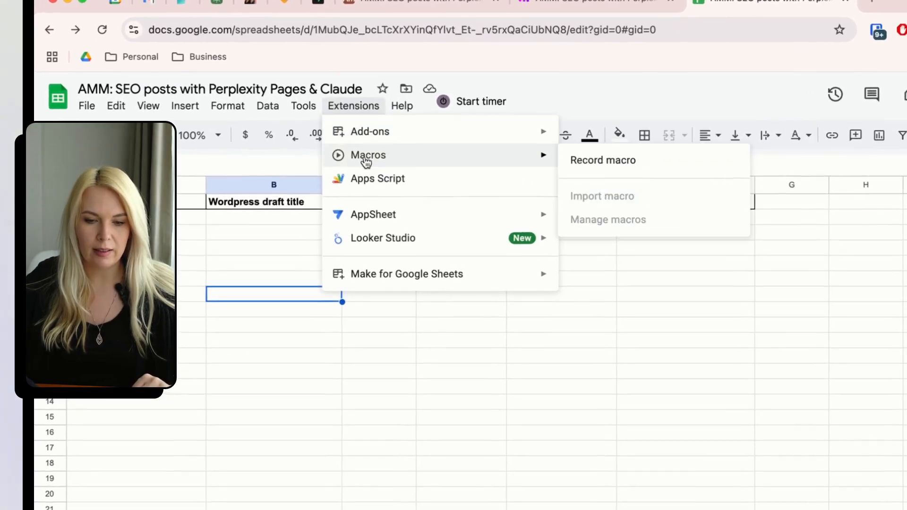
{"action": "mouse_move", "coordinate": [315, 108]}
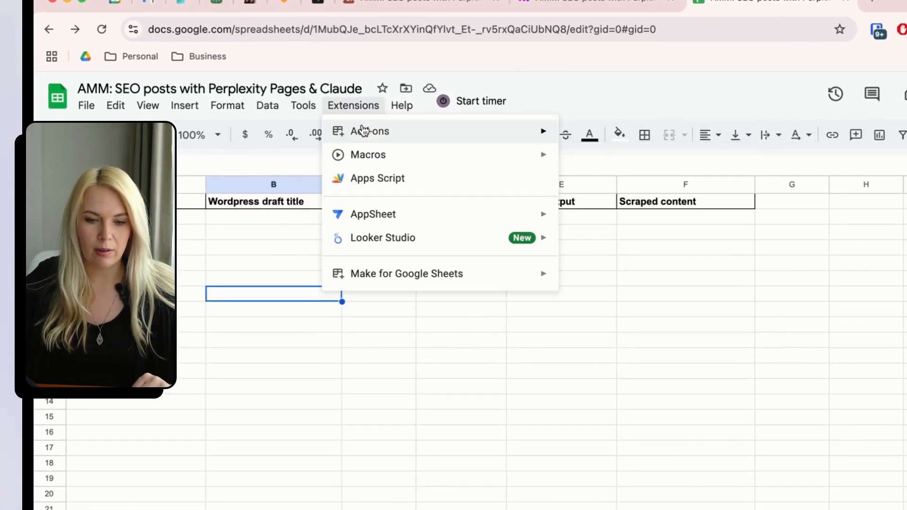
{"action": "mouse_move", "coordinate": [406, 278]}
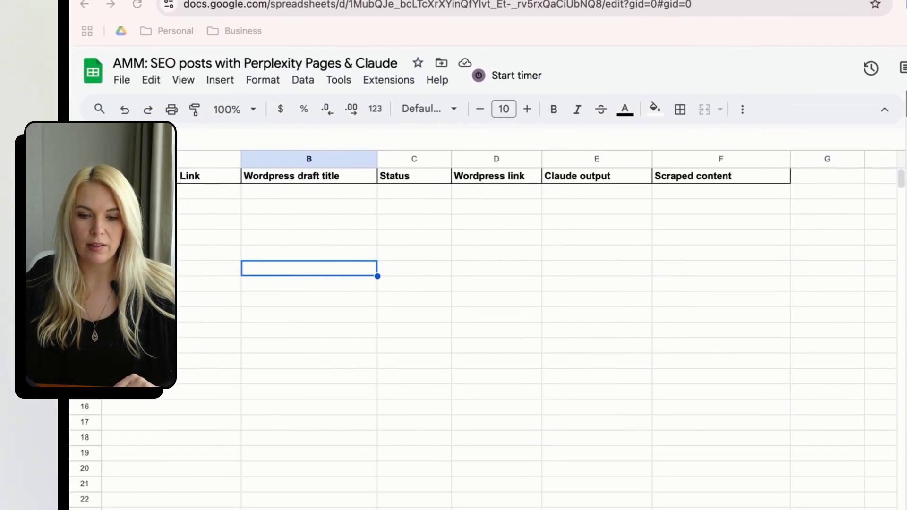
Replace the Webhooks trigger module with a Google Sheets Watch Changes trigger.
{"action": "left_click", "coordinate": [612, 1]}
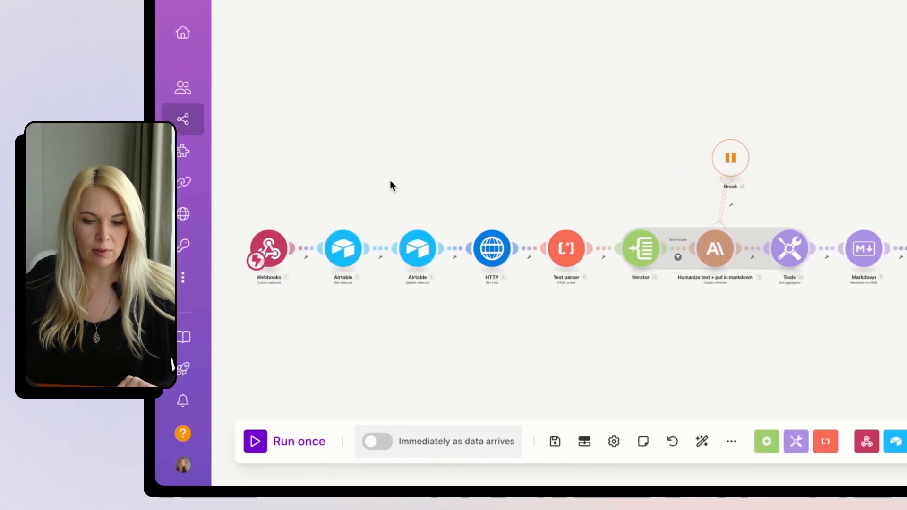
{"action": "scroll", "coordinate": [159, 382], "scroll_direction": "up", "scroll_amount": 5}
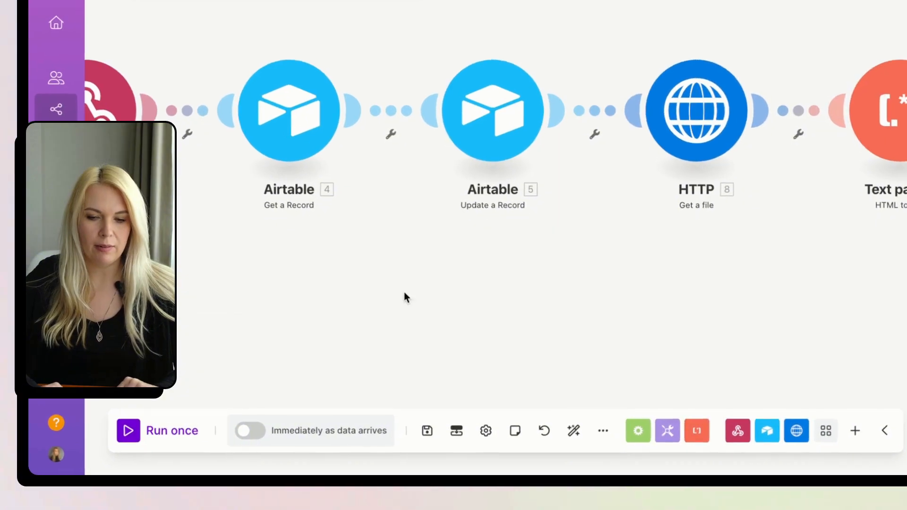
{"action": "left_click_drag", "start_coordinate": [382, 283], "coordinate": [750, 347]}
{"action": "right_click", "coordinate": [396, 250]}
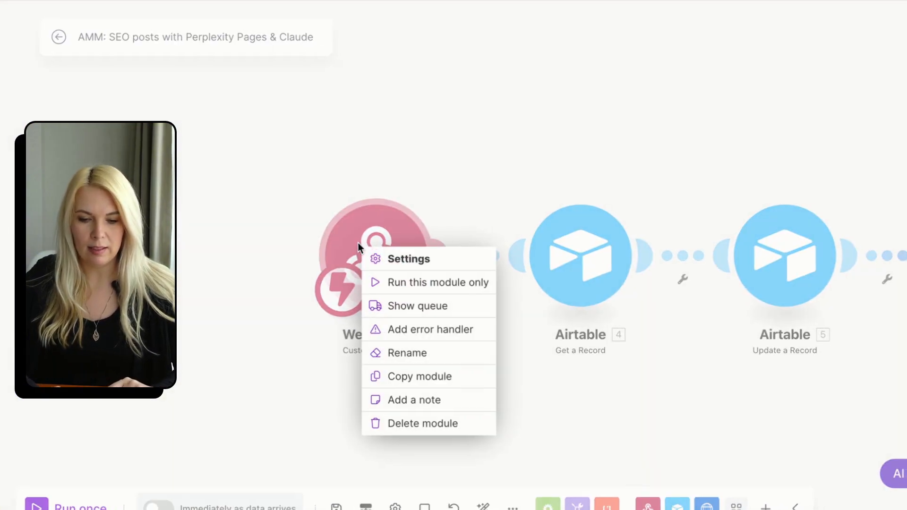
{"action": "left_click", "coordinate": [458, 427]}
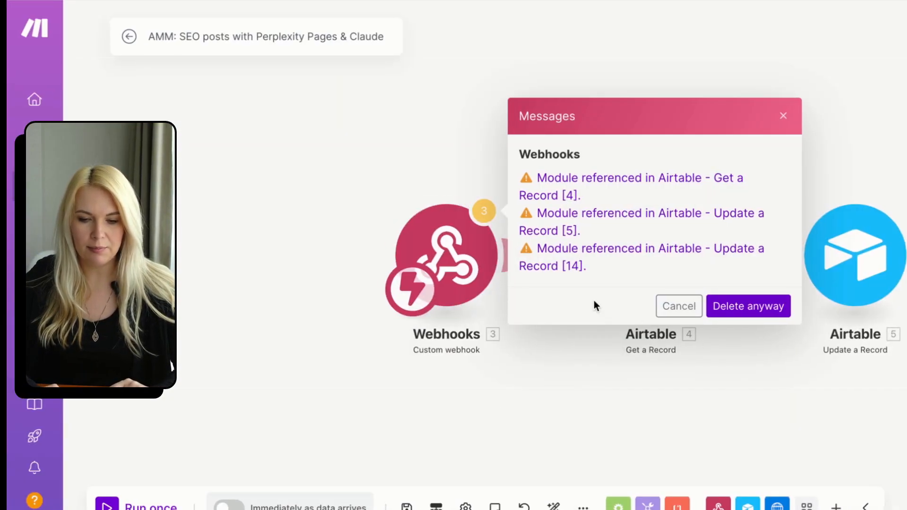
{"action": "left_click", "coordinate": [749, 306]}
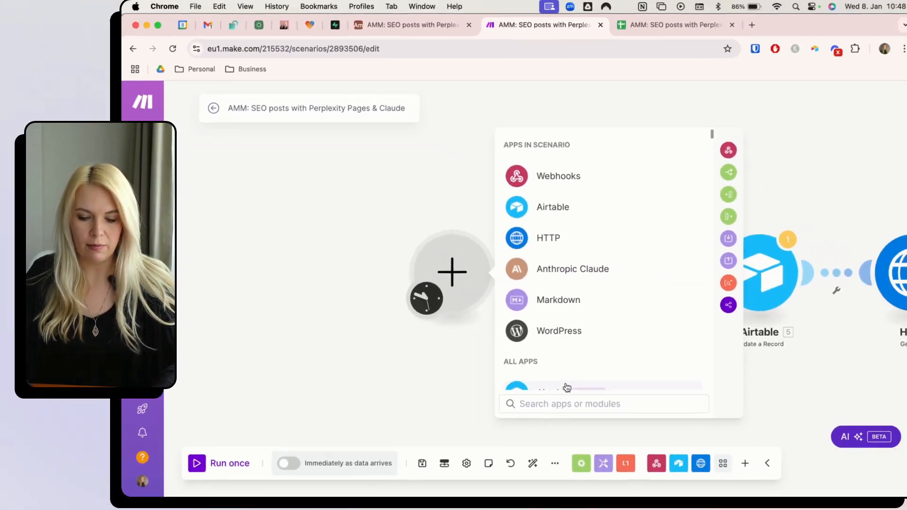
{"action": "type", "text": "google"}
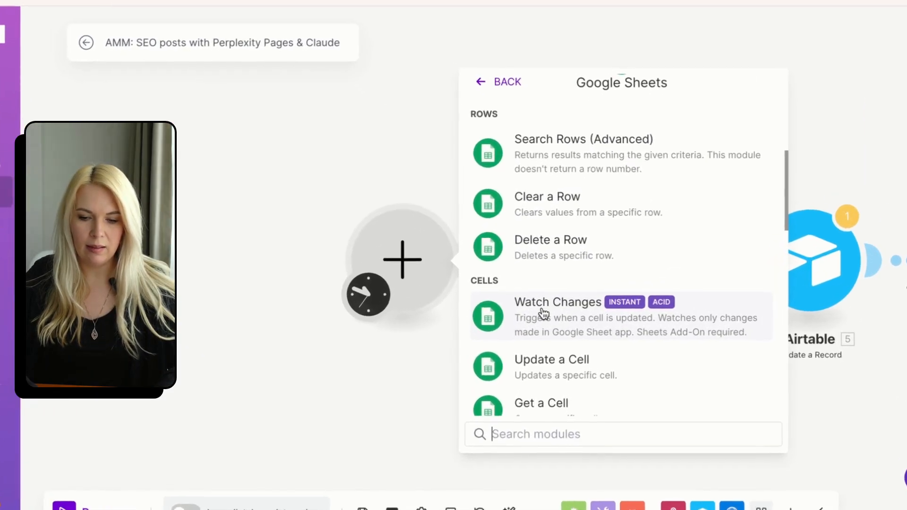
{"action": "left_click", "coordinate": [544, 313]}
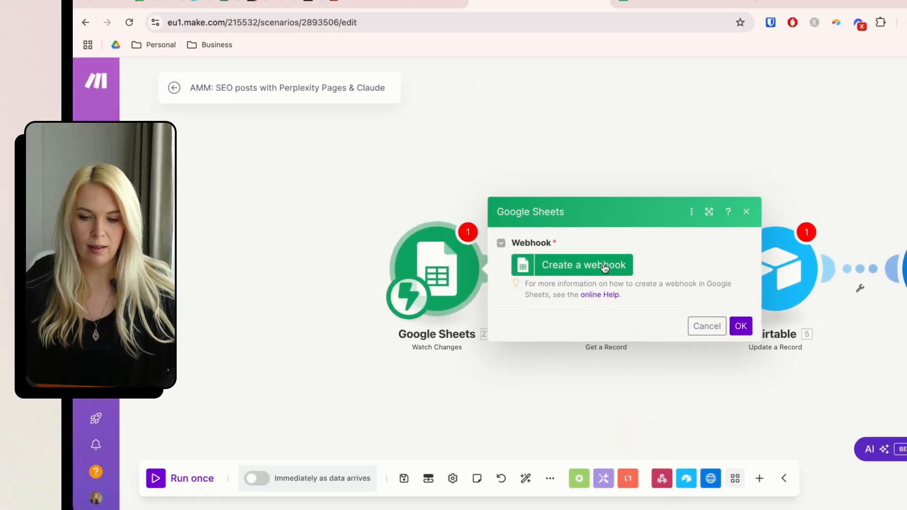
Create a new webhook, paste its URL into the add-on's Webhook URL setting, and confirm.
{"action": "left_click", "coordinate": [604, 265]}
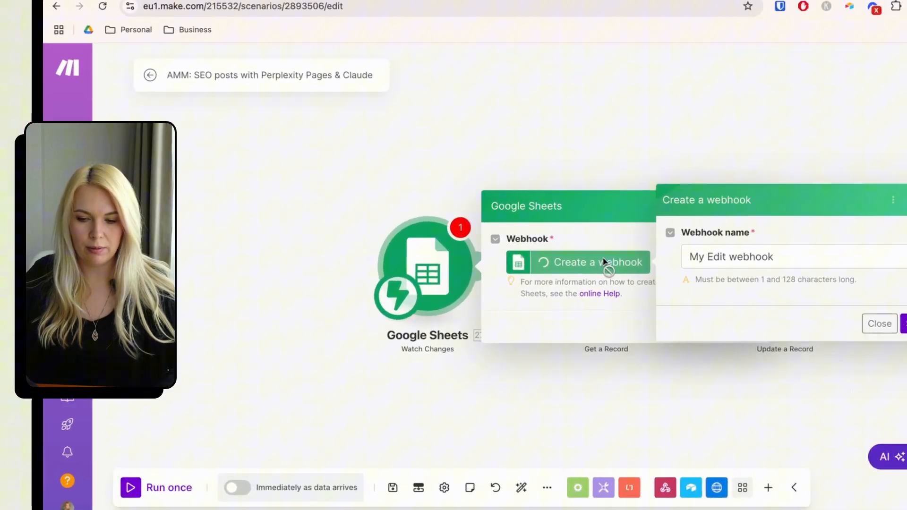
{"action": "triple_click", "coordinate": [770, 256]}
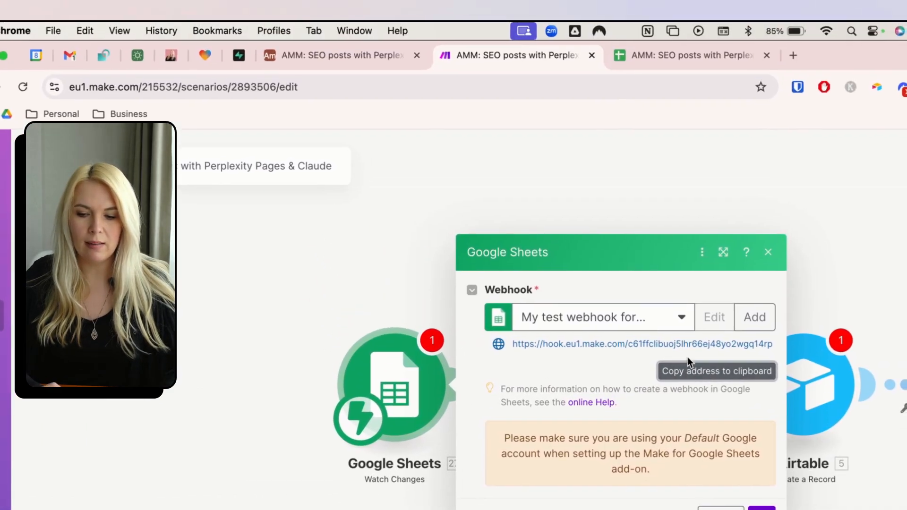
{"action": "left_click", "coordinate": [709, 55]}
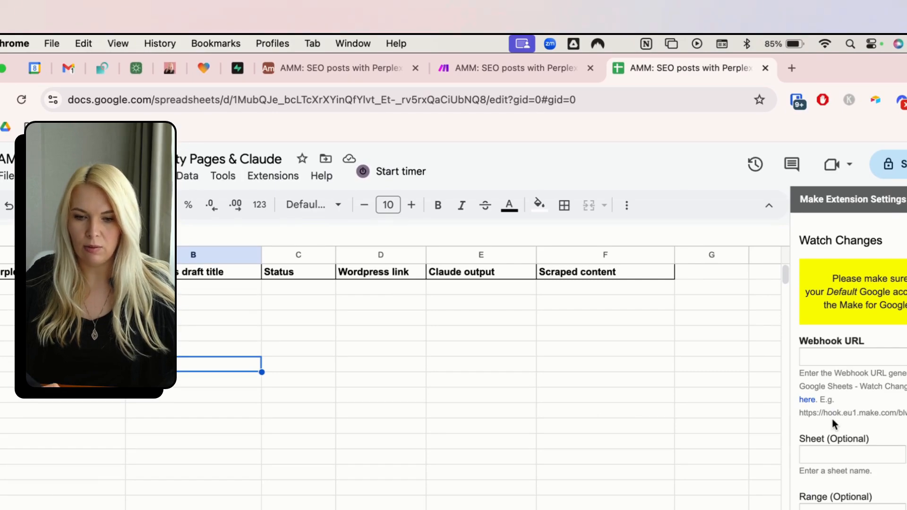
{"action": "left_click", "coordinate": [850, 356]}
{"action": "key", "text": "super+v"}
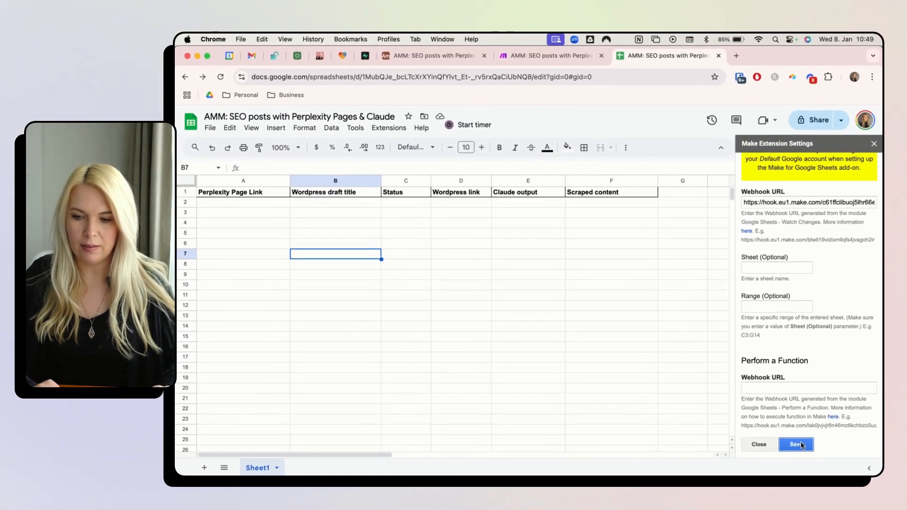
{"action": "left_click", "coordinate": [569, 35]}
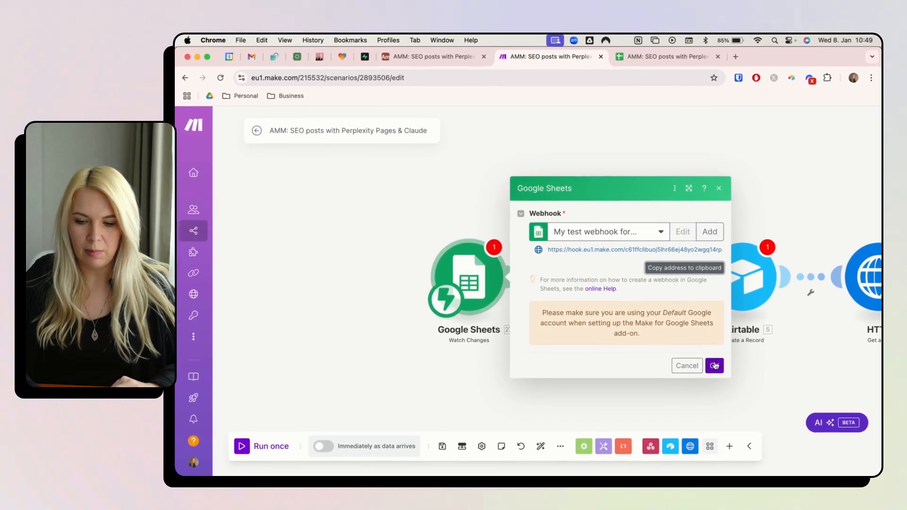
{"action": "left_click", "coordinate": [714, 366]}
Delete both Airtable modules and unlink Google Sheets from the HTTP module.
{"action": "right_click", "coordinate": [603, 283]}
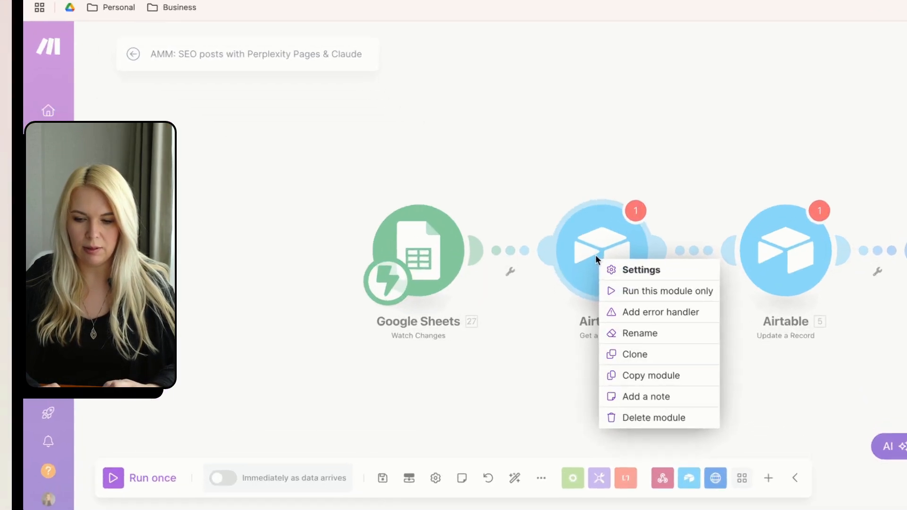
{"action": "left_click", "coordinate": [661, 406]}
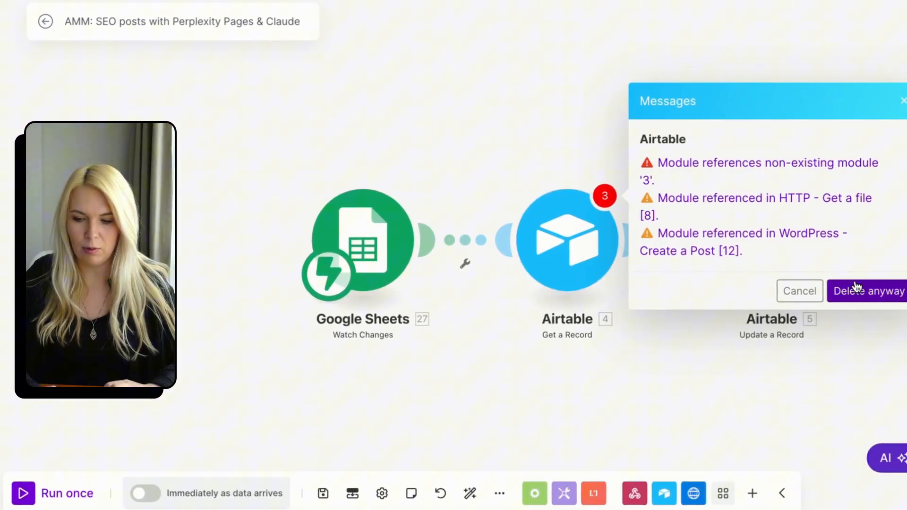
{"action": "left_click", "coordinate": [856, 287]}
{"action": "right_click", "coordinate": [787, 390]}
{"action": "left_click", "coordinate": [813, 489]}
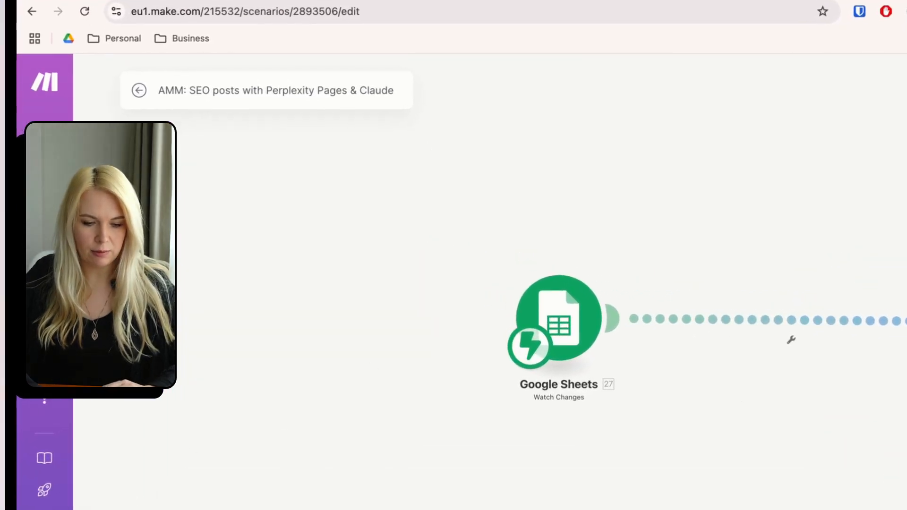
{"action": "left_click", "coordinate": [802, 330]}
{"action": "left_click", "coordinate": [831, 367]}
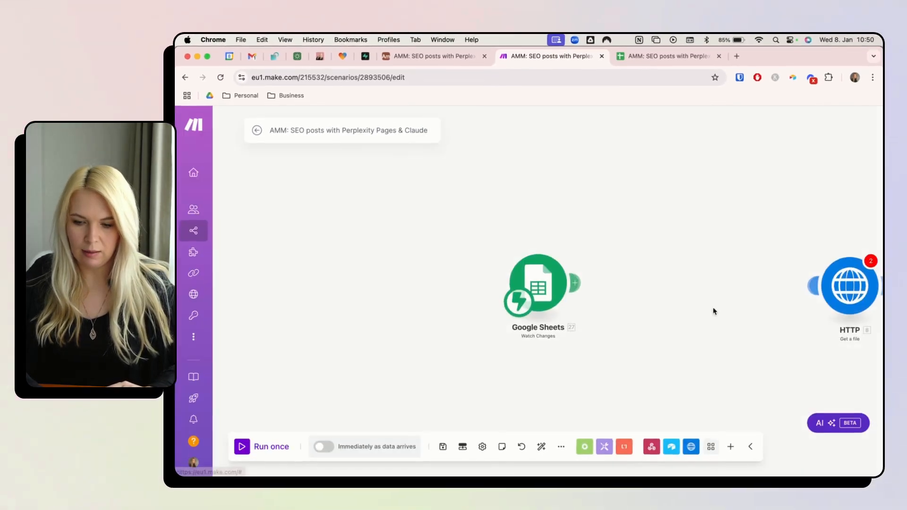
Copy the Perplexity page link from Airtable into sheet cell A2.
{"action": "left_click", "coordinate": [433, 57]}
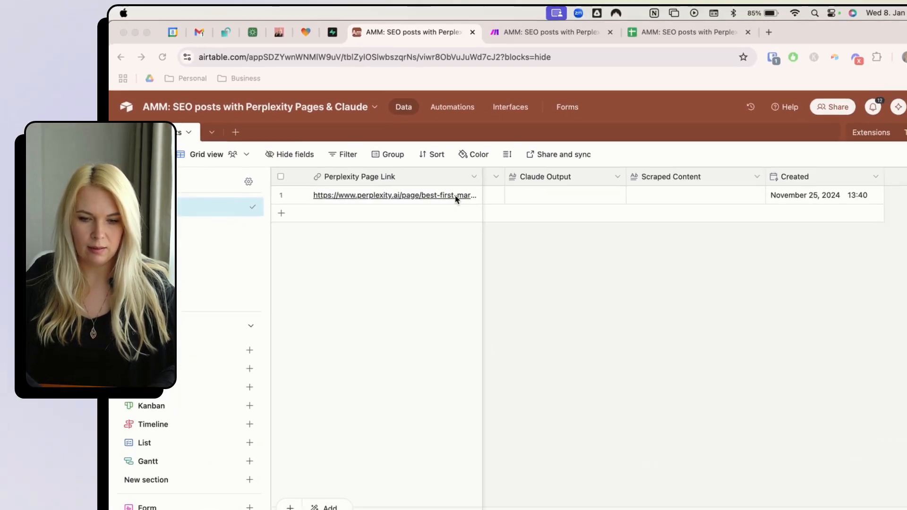
{"action": "left_click", "coordinate": [444, 198]}
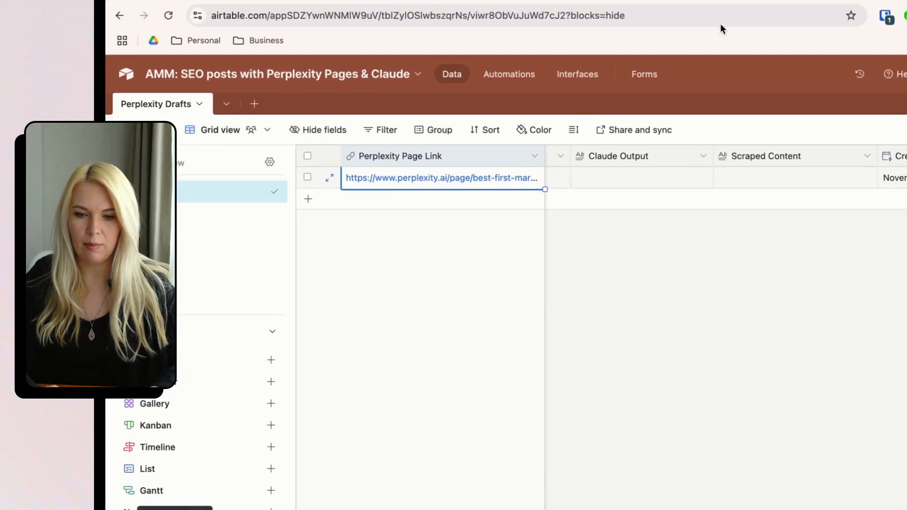
{"action": "left_click", "coordinate": [663, 57]}
{"action": "left_click", "coordinate": [249, 203]}
{"action": "type", "text": "https://www.perplexity.ai/page/best-first-marketing-hire-for-LvnMVyT5TMC.XpERcmF7rA"}
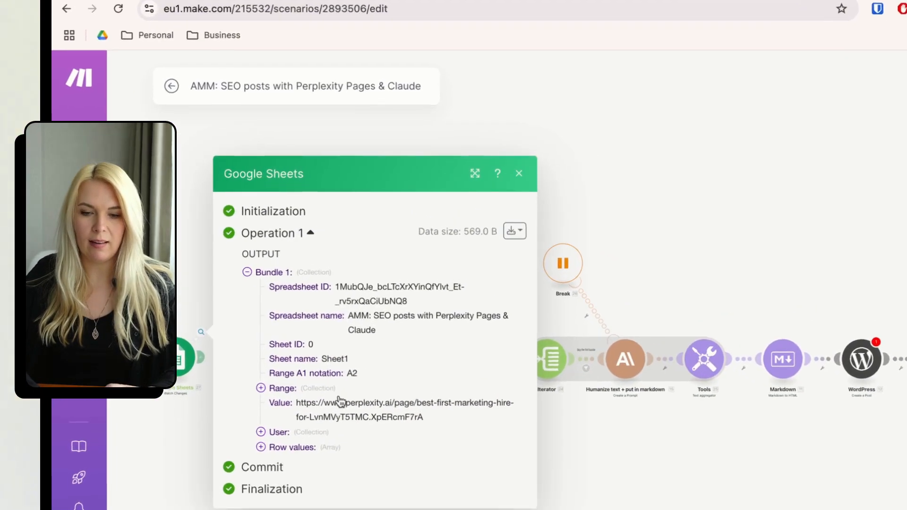
Link Google Sheets to the HTTP module and map '27. Value' into its URL.
{"action": "left_click", "coordinate": [413, 147]}
{"action": "left_click_drag", "start_coordinate": [112, 360], "coordinate": [345, 346]}
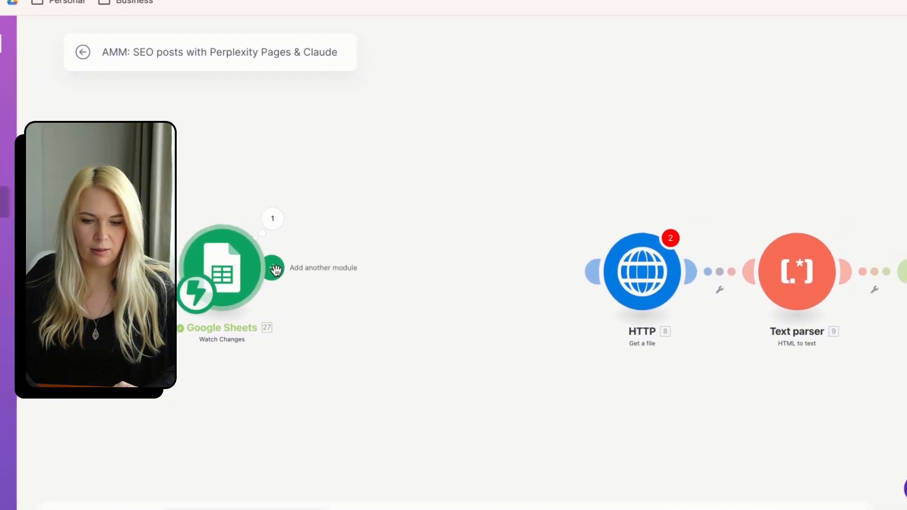
{"action": "left_click", "coordinate": [324, 256]}
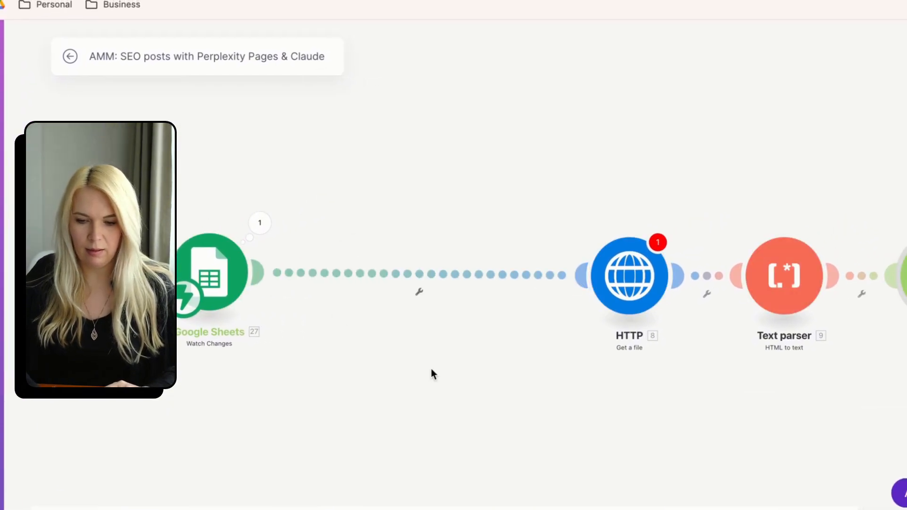
{"action": "left_click", "coordinate": [630, 275]}
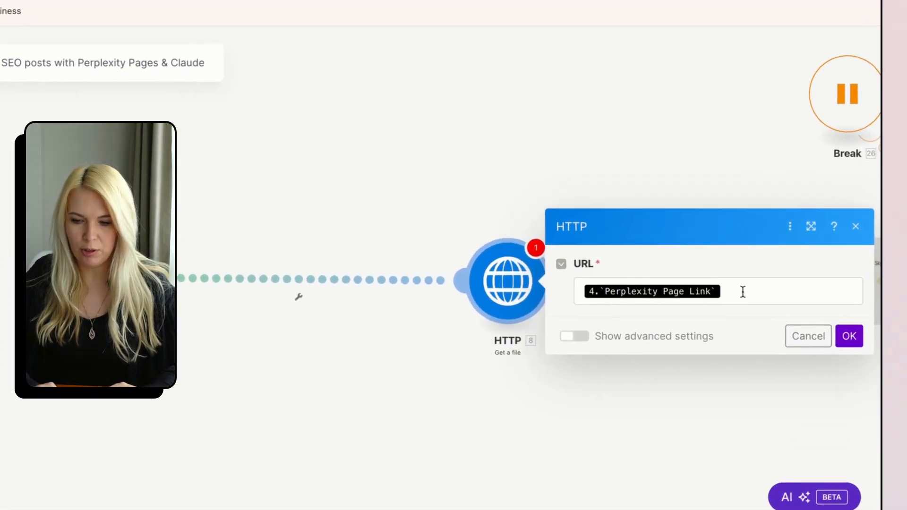
{"action": "left_click", "coordinate": [743, 291]}
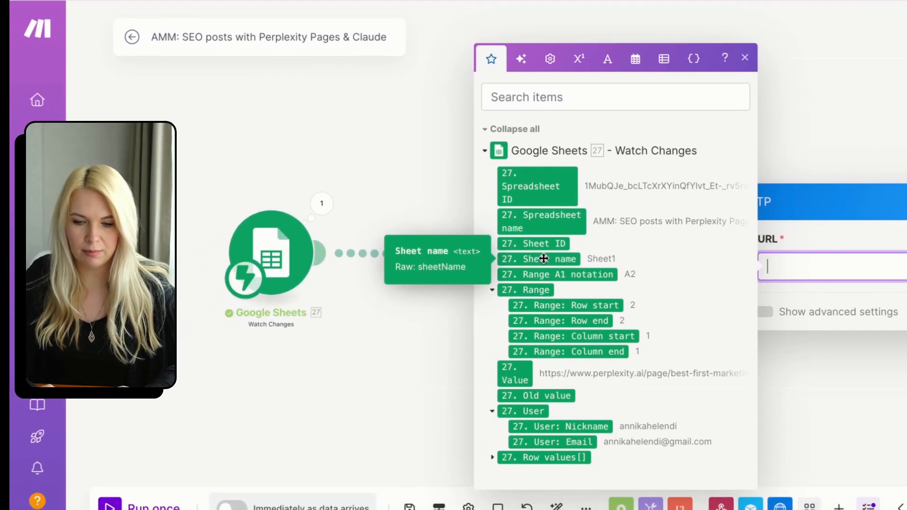
{"action": "left_click", "coordinate": [330, 399]}
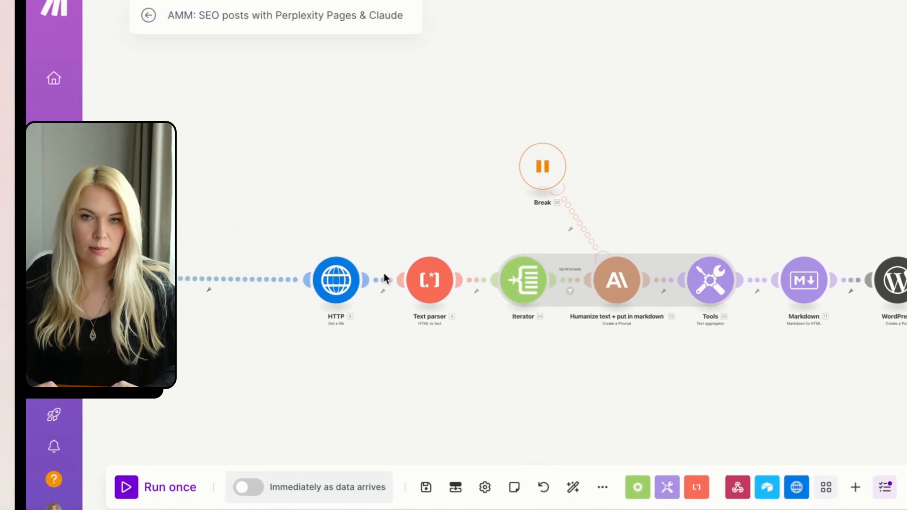
{"action": "left_click_drag", "start_coordinate": [810, 347], "coordinate": [505, 383]}
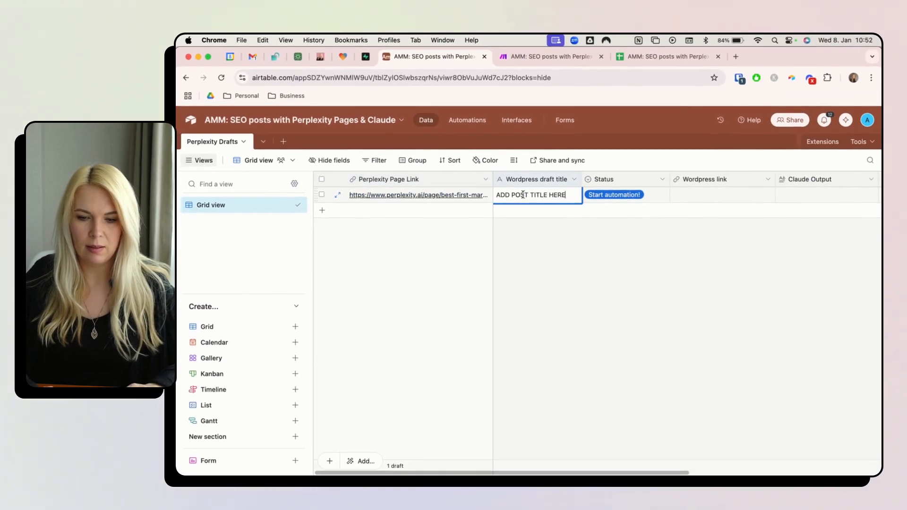
Set text wrapping to Wrap for every cell in the sheet.
{"action": "left_click", "coordinate": [667, 57]}
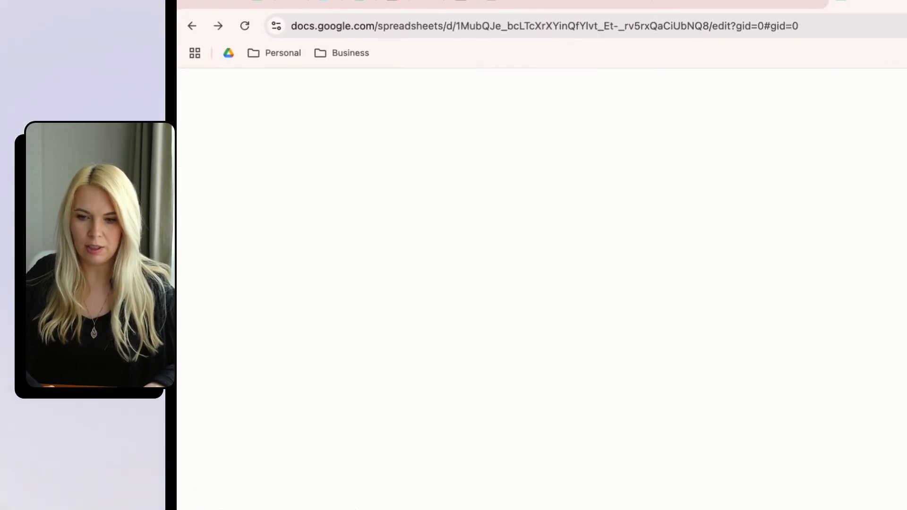
{"action": "key", "text": "super+a"}
{"action": "left_click", "coordinate": [802, 144]}
{"action": "left_click", "coordinate": [826, 175]}
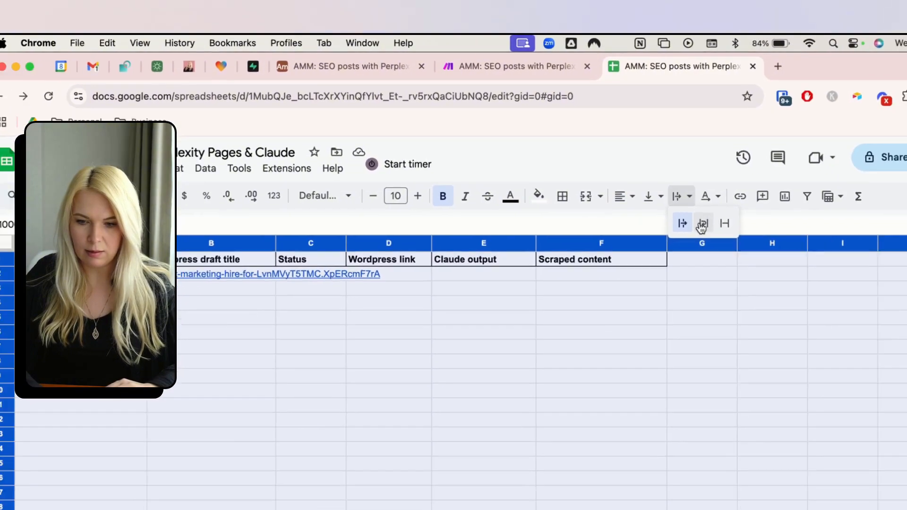
Paste 'ADD POST TITLE HERE' into cell B2 under Wordpress draft title.
{"action": "left_click", "coordinate": [326, 227]}
{"action": "type", "text": "ADD POST TITLE HERE"}
{"action": "left_click", "coordinate": [369, 260]}
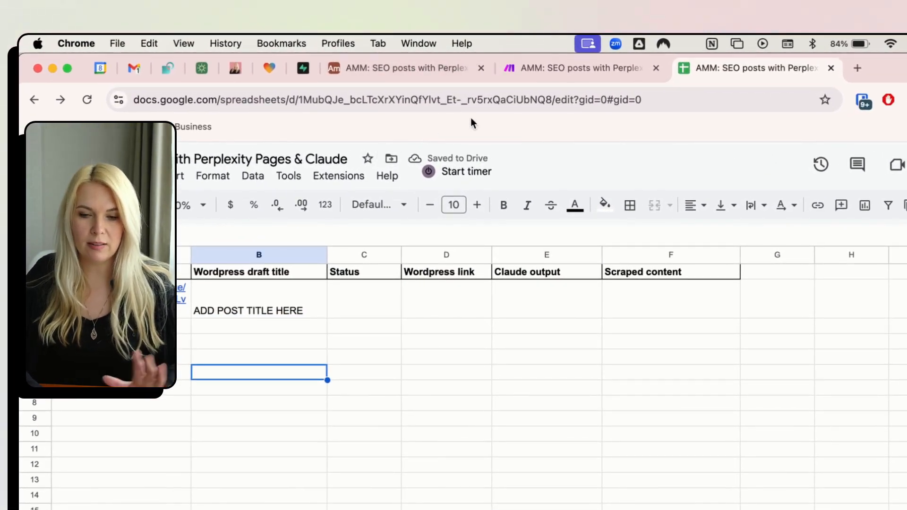
{"action": "left_click", "coordinate": [535, 76]}
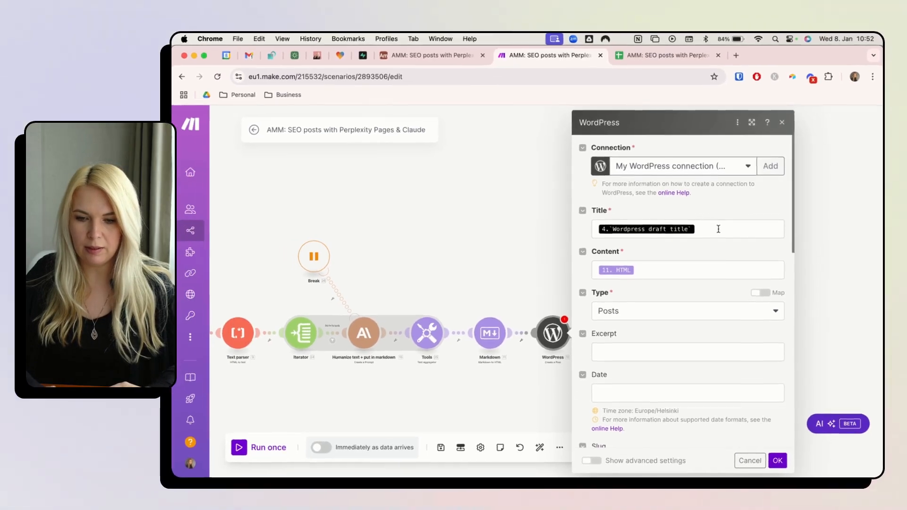
Replace the WordPress Title mapping with the sheet's '27. Row values[]: B' column.
{"action": "left_click", "coordinate": [714, 233]}
{"action": "key", "text": "BackSpace"}
{"action": "scroll", "coordinate": [488, 304], "scroll_direction": "down", "scroll_amount": 5}
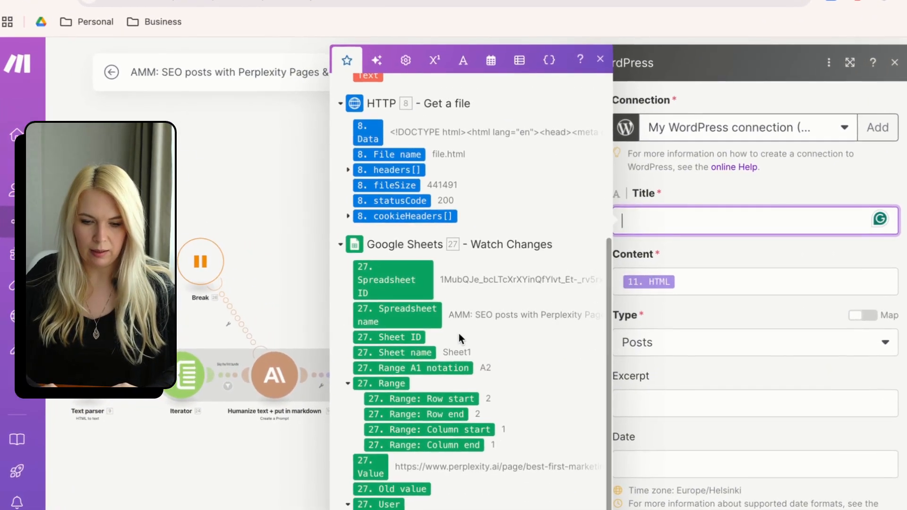
{"action": "scroll", "coordinate": [486, 397], "scroll_direction": "up", "scroll_amount": 5}
{"action": "scroll", "coordinate": [488, 377], "scroll_direction": "down", "scroll_amount": 5}
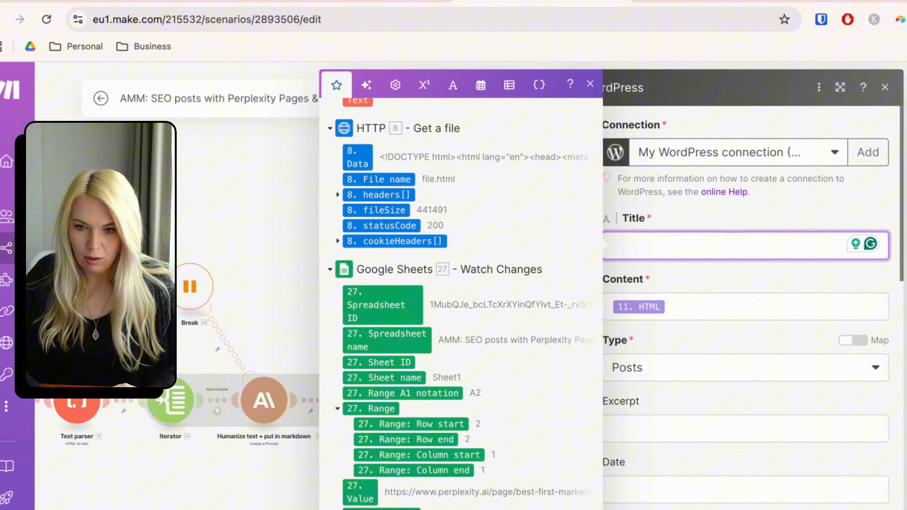
{"action": "left_click", "coordinate": [660, 61]}
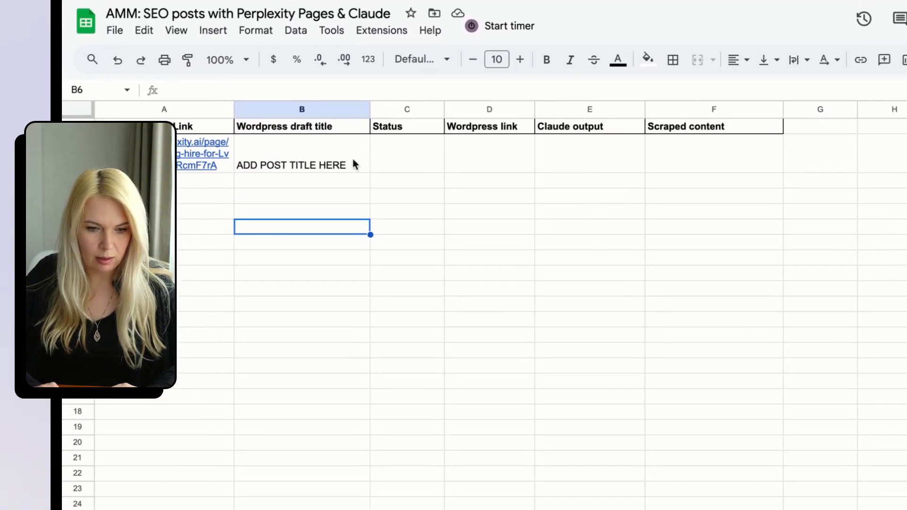
{"action": "left_click", "coordinate": [506, 68]}
{"action": "left_click", "coordinate": [405, 228]}
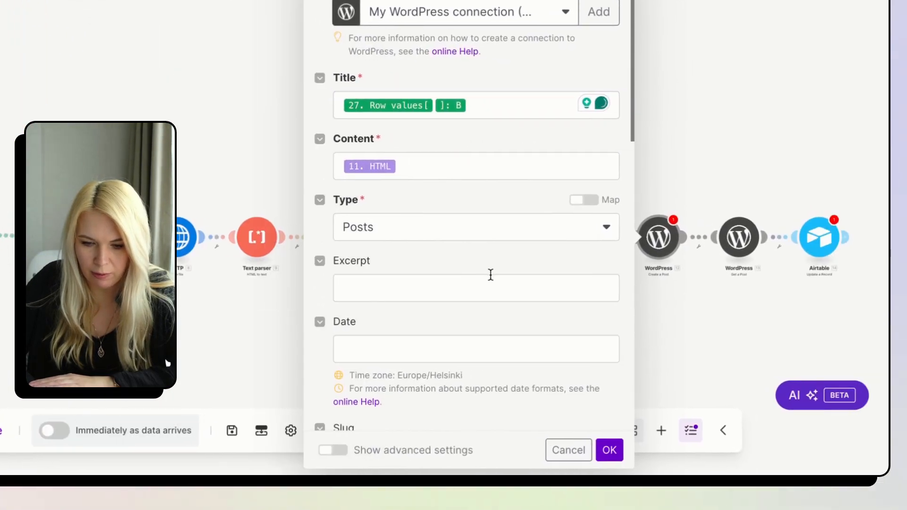
{"action": "scroll", "coordinate": [491, 275], "scroll_direction": "down", "scroll_amount": 2}
{"action": "left_click", "coordinate": [783, 267]}
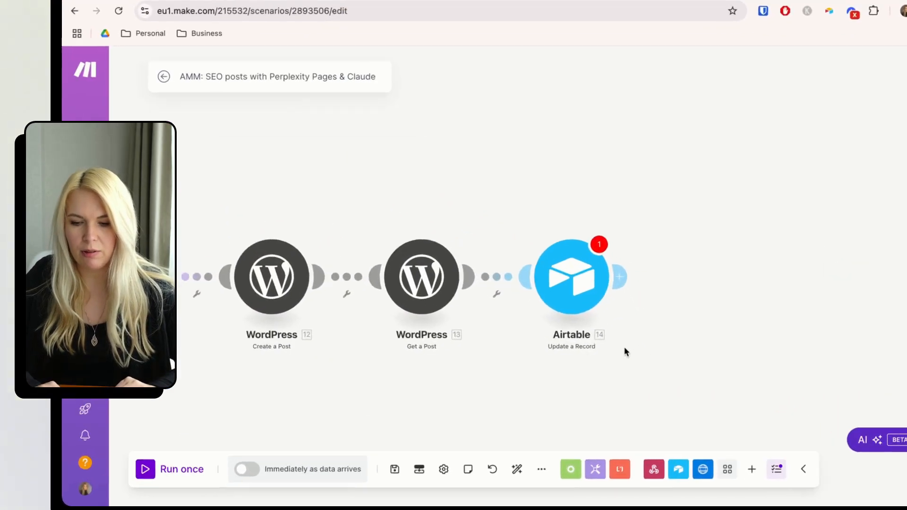
Review the Airtable Update a Record fields, then delete that module.
{"action": "right_click", "coordinate": [610, 306]}
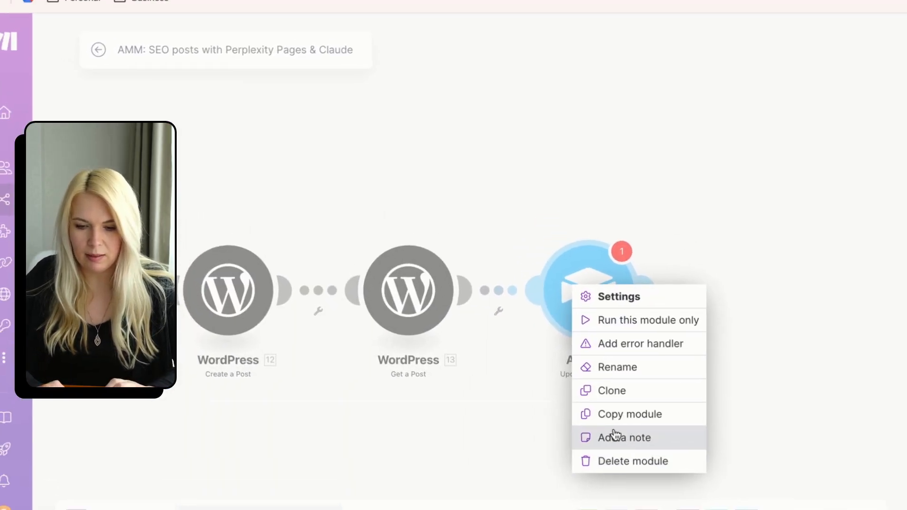
{"action": "left_click", "coordinate": [569, 232]}
{"action": "left_click", "coordinate": [569, 234]}
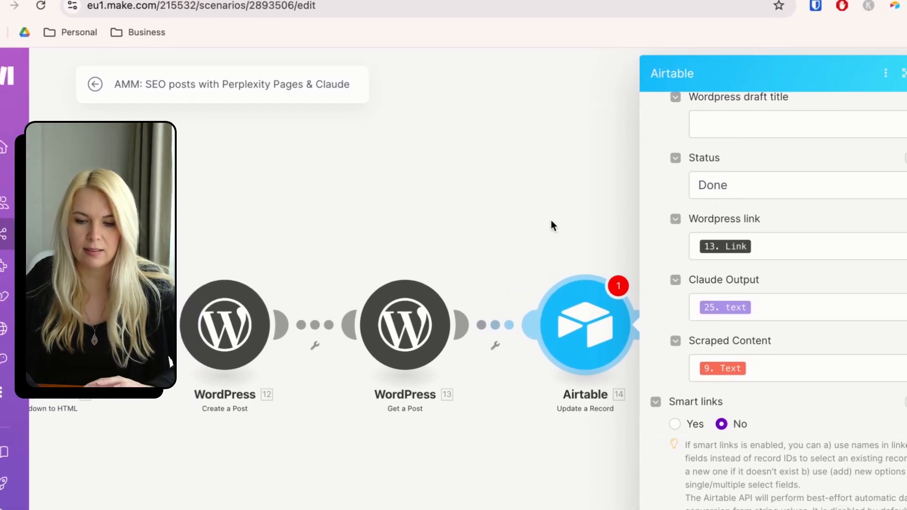
{"action": "left_click", "coordinate": [552, 222]}
{"action": "right_click", "coordinate": [585, 323]}
{"action": "left_click", "coordinate": [638, 501]}
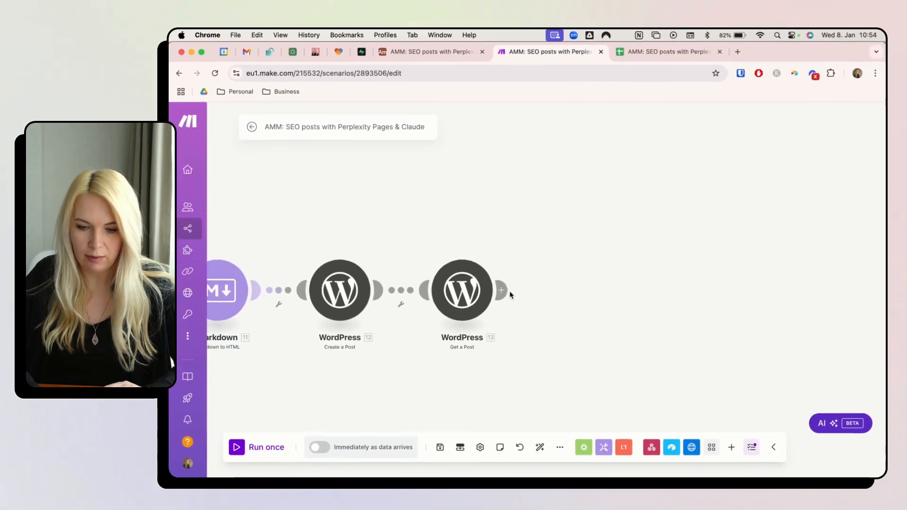
Add a Google Sheets Update a Row module with Row number set to 27. Range: Row start.
{"action": "left_click", "coordinate": [501, 291]}
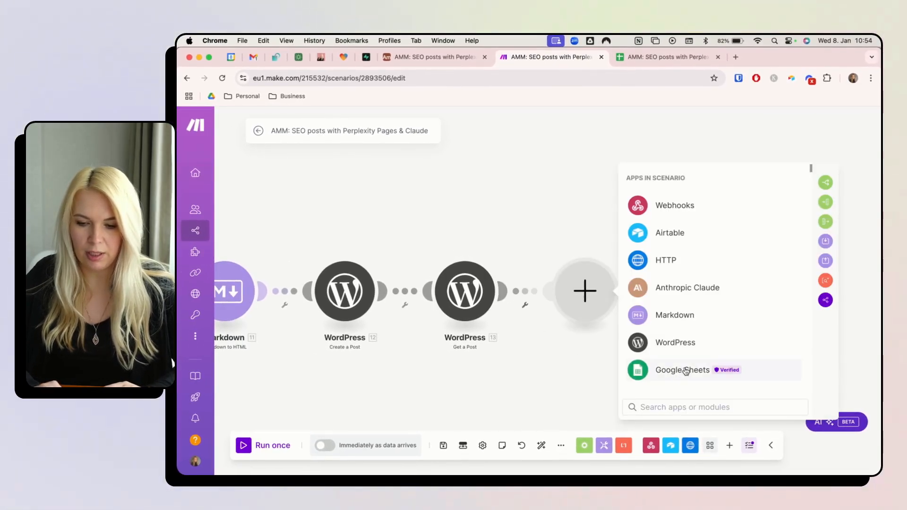
{"action": "left_click", "coordinate": [685, 371]}
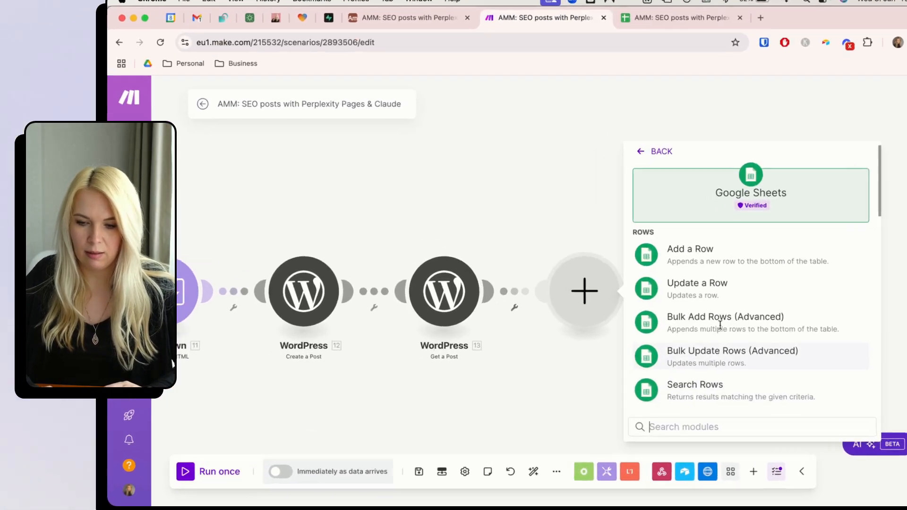
{"action": "left_click", "coordinate": [693, 324]}
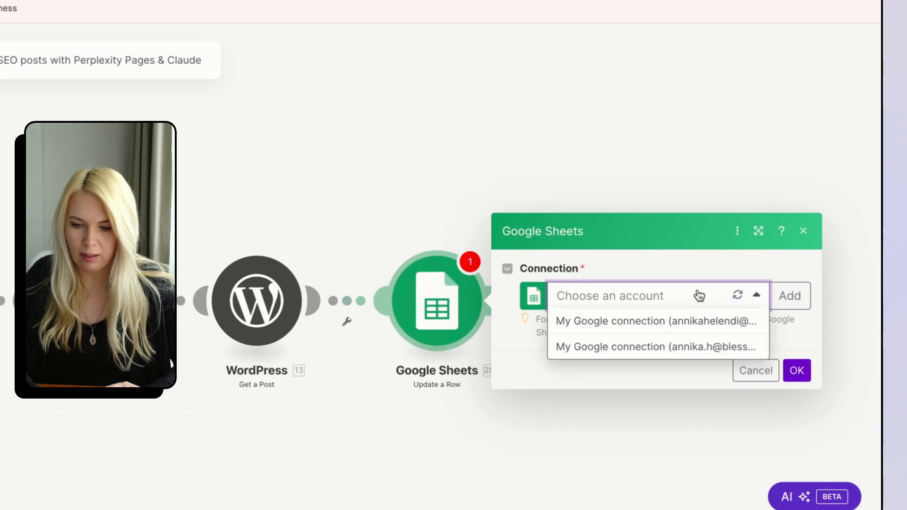
{"action": "left_click", "coordinate": [685, 322]}
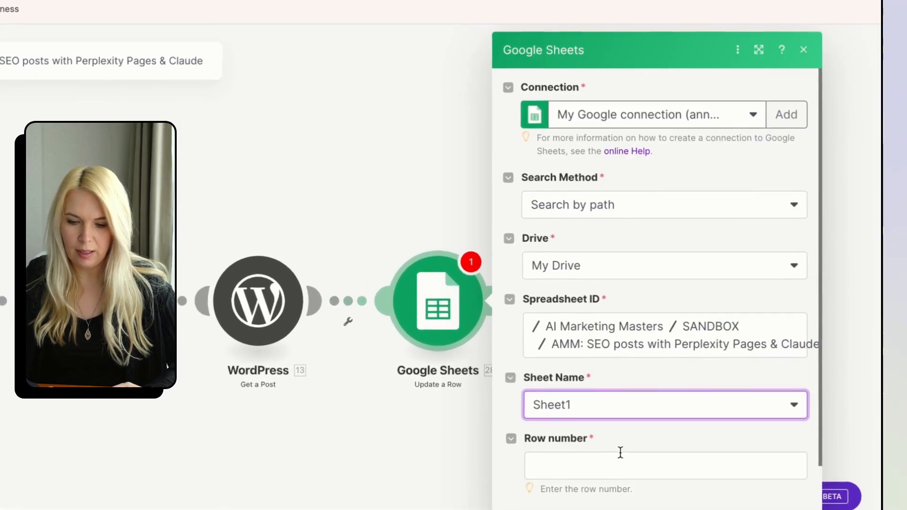
{"action": "left_click", "coordinate": [717, 431]}
{"action": "scroll", "coordinate": [390, 315], "scroll_direction": "down", "scroll_amount": 15}
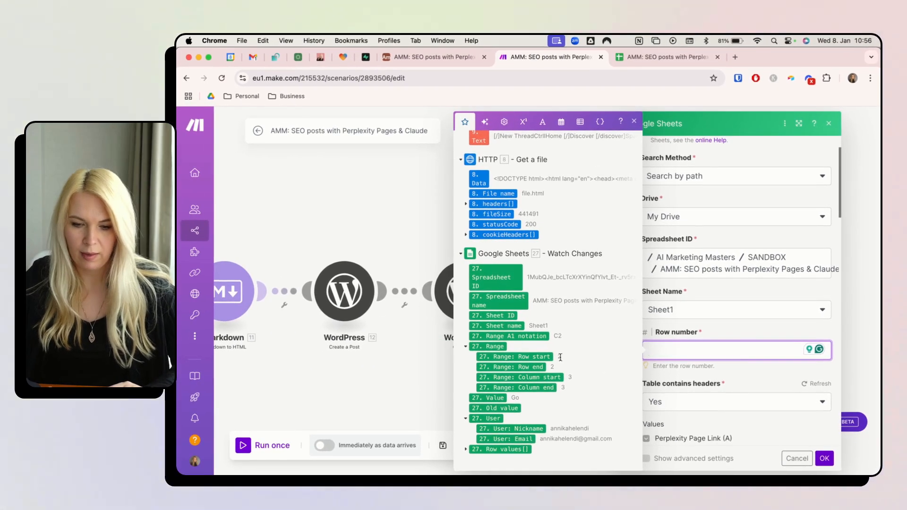
{"action": "left_click", "coordinate": [722, 371]}
{"action": "scroll", "coordinate": [722, 372], "scroll_direction": "down", "scroll_amount": 4}
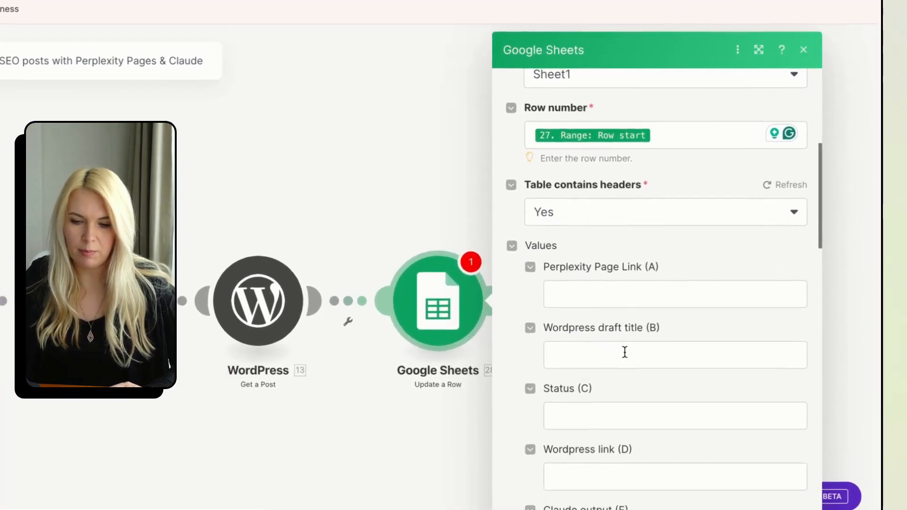
Map 13. Title, Status 'Done', 13. Link and 25. text into the row's columns.
{"action": "left_click", "coordinate": [624, 352]}
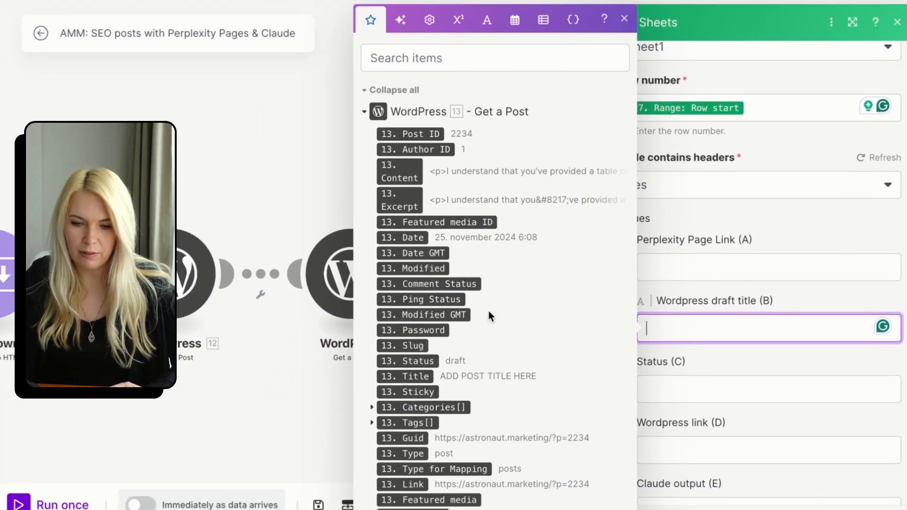
{"action": "left_click", "coordinate": [312, 403]}
{"action": "left_click", "coordinate": [594, 414]}
{"action": "type", "text": "Done"}
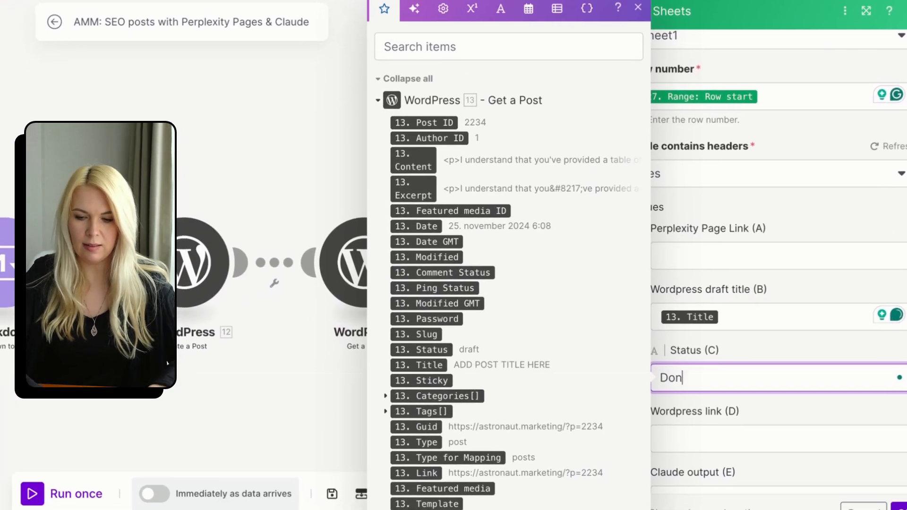
{"action": "left_click", "coordinate": [775, 437]}
{"action": "scroll", "coordinate": [473, 331], "scroll_direction": "down", "scroll_amount": 2}
{"action": "left_click", "coordinate": [425, 402]}
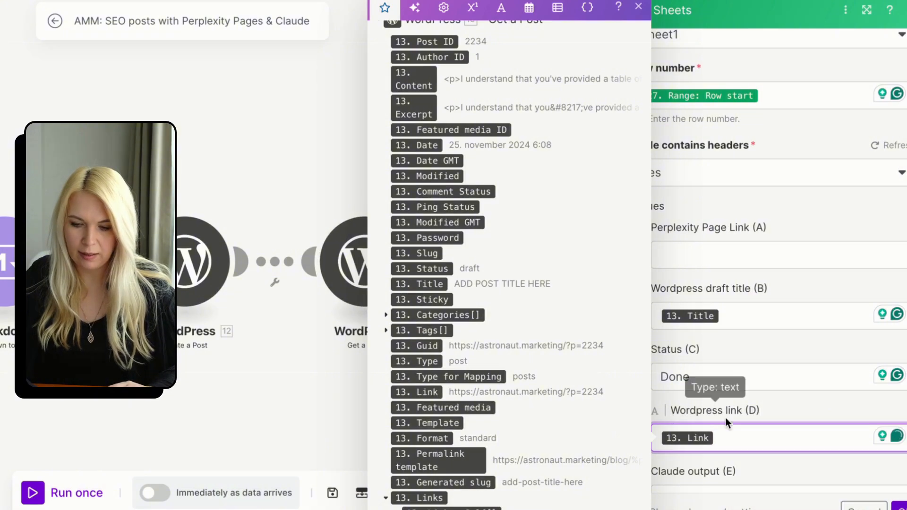
{"action": "scroll", "coordinate": [727, 420], "scroll_direction": "down", "scroll_amount": 2}
{"action": "left_click", "coordinate": [730, 382]}
{"action": "scroll", "coordinate": [461, 244], "scroll_direction": "down", "scroll_amount": 10}
{"action": "left_click", "coordinate": [404, 308]}
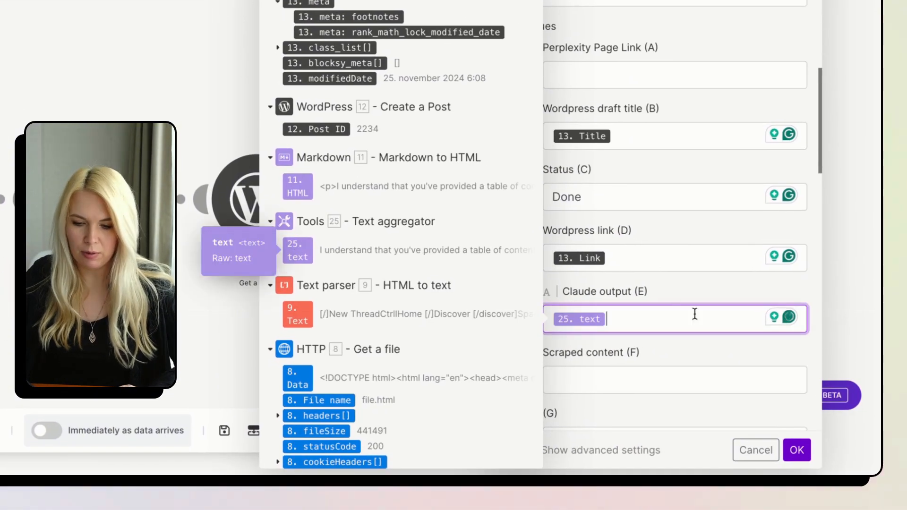
{"action": "left_click", "coordinate": [709, 376]}
{"action": "scroll", "coordinate": [365, 249], "scroll_direction": "down", "scroll_amount": 10}
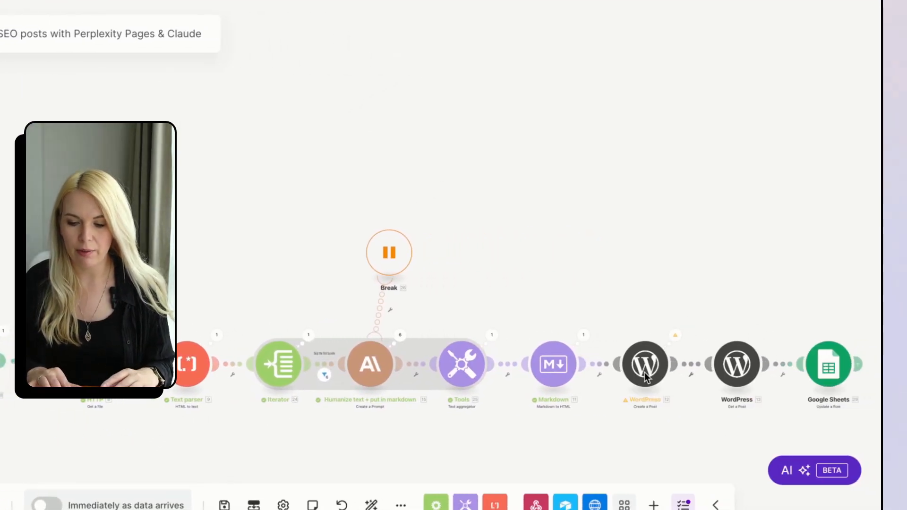
Select the 'ADD POST TITLE HERE' text in the WordPress Create a Post Title field, then return to Google Sheets.
{"action": "left_click", "coordinate": [646, 369]}
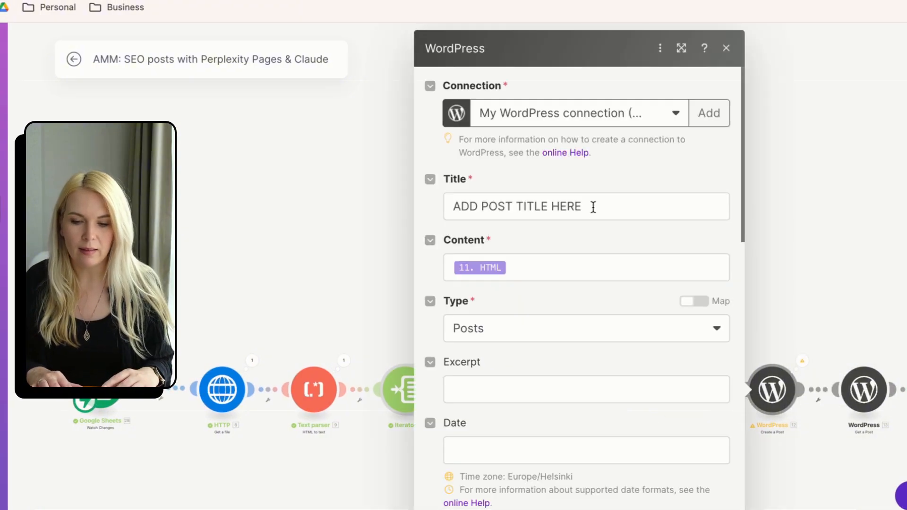
{"action": "left_click", "coordinate": [593, 207]}
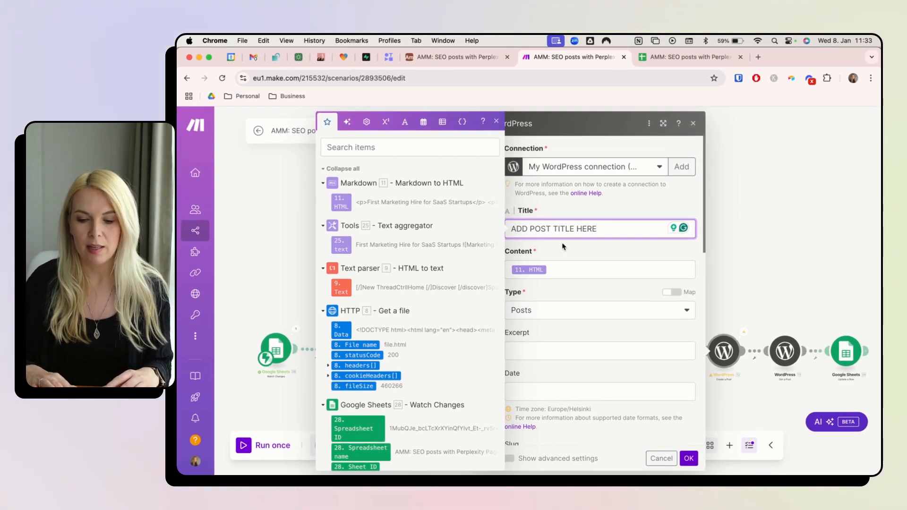
{"action": "triple_click", "coordinate": [554, 230]}
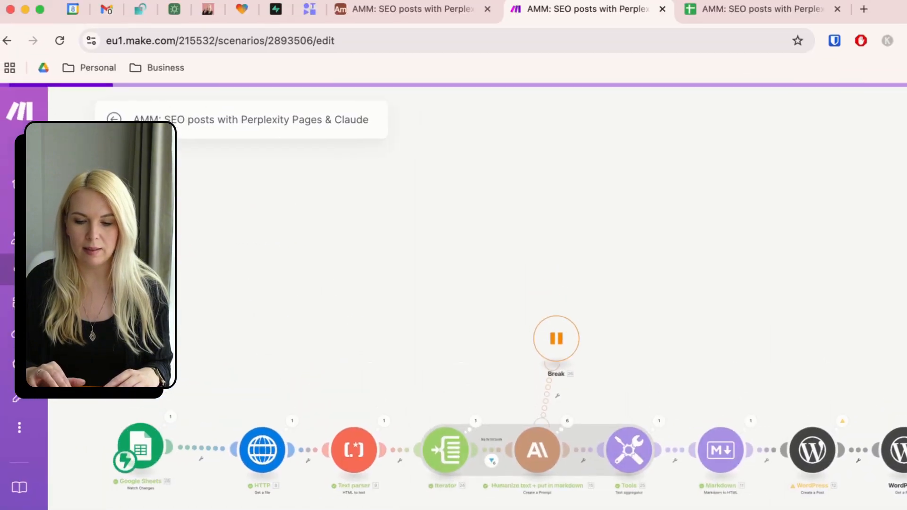
{"action": "left_click", "coordinate": [751, 9]}
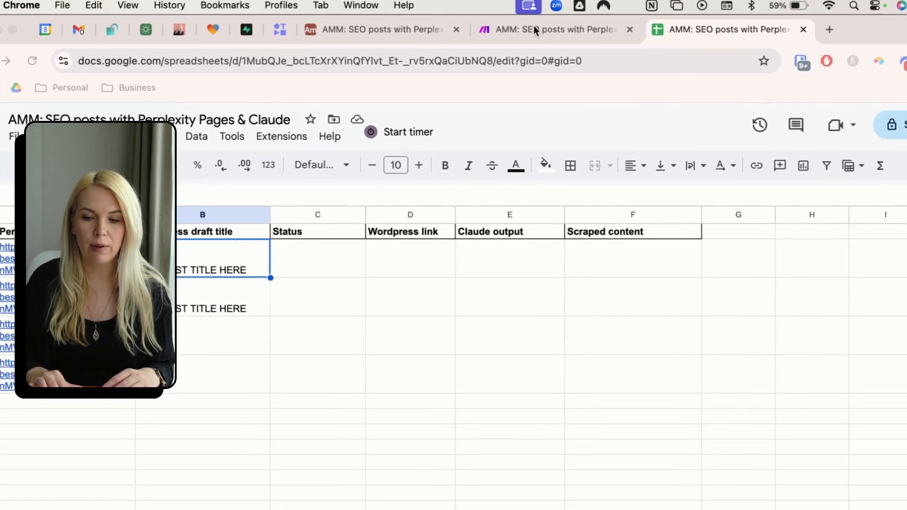
Check the Make scenario, then copy the Perplexity link from A5 into A6 as a new row.
{"action": "left_click", "coordinate": [569, 57]}
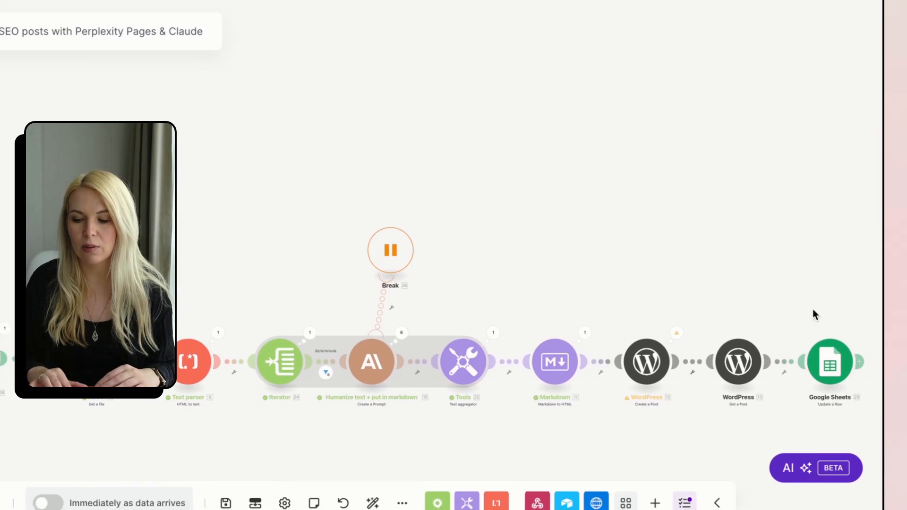
{"action": "scroll", "coordinate": [765, 367], "scroll_direction": "up", "scroll_amount": 6}
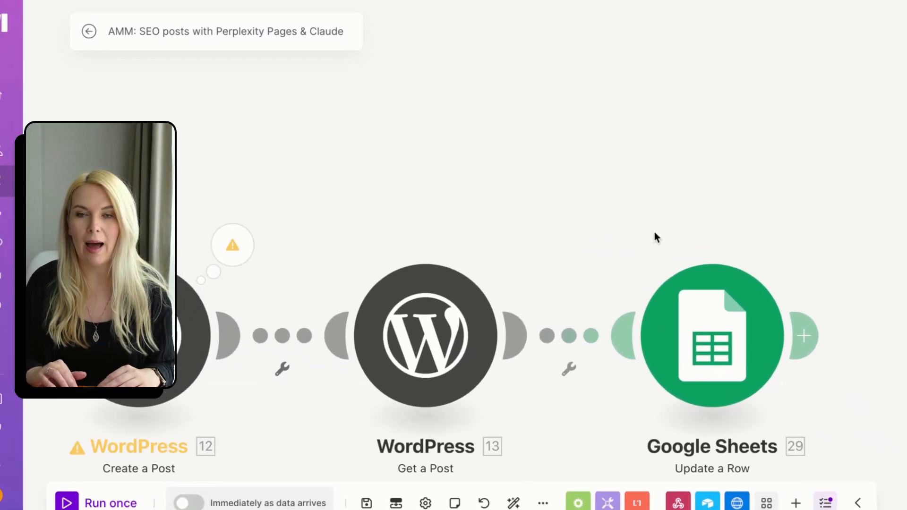
{"action": "left_click", "coordinate": [751, 5]}
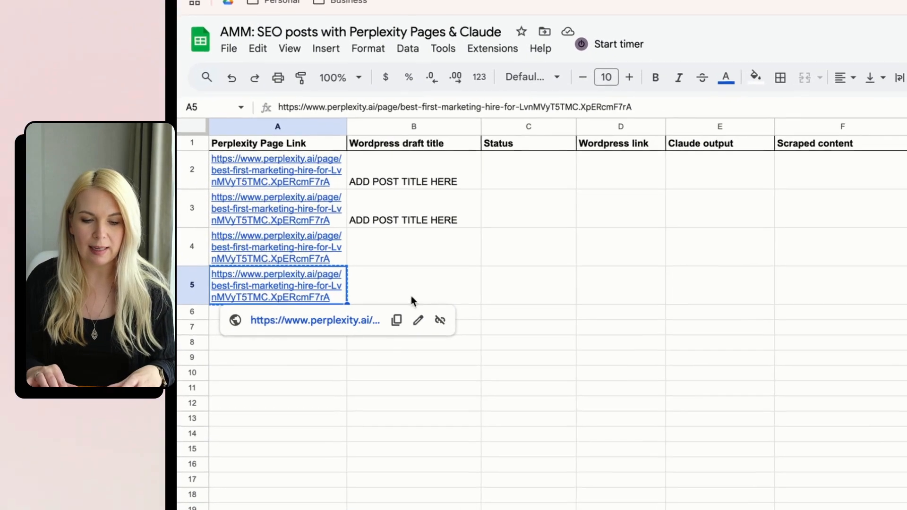
{"action": "key", "text": "ctrl+c"}
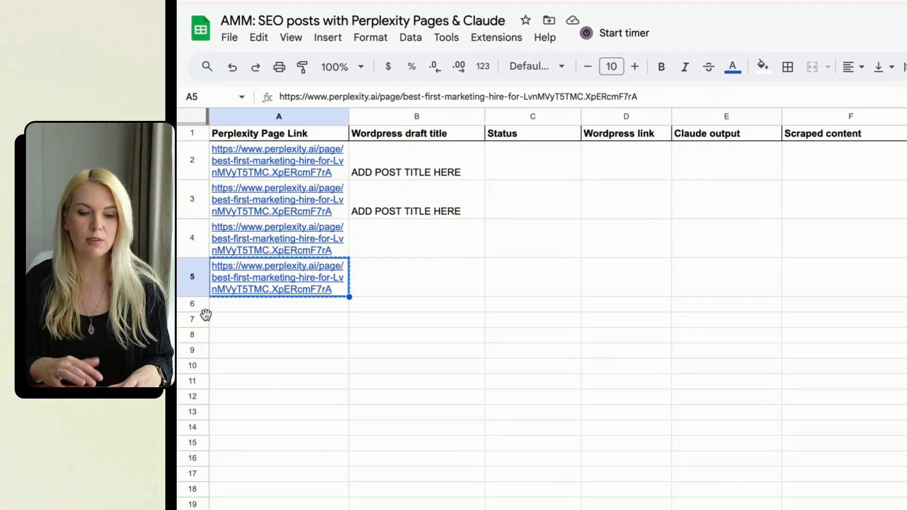
{"action": "left_click", "coordinate": [227, 305]}
{"action": "key", "text": "ctrl+v"}
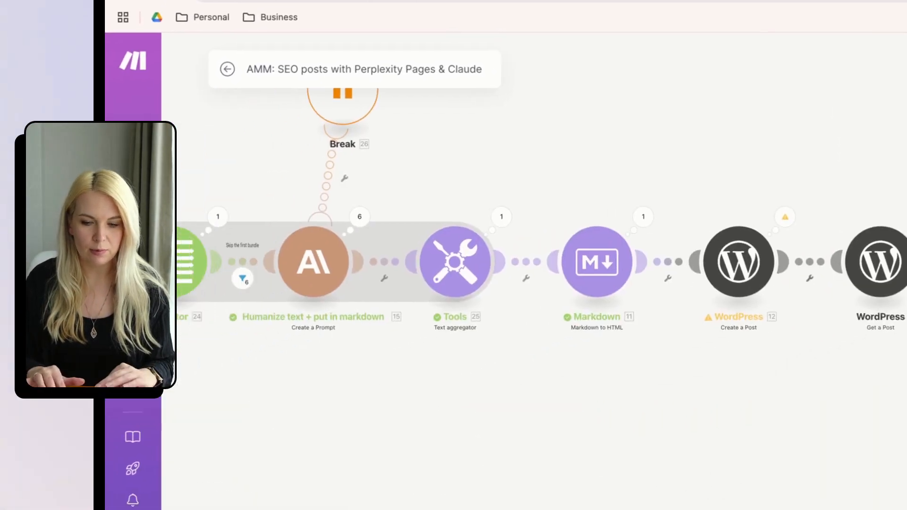
Paste the Perplexity link into A7 and watch the Make scenario process it and write results back.
{"action": "scroll", "coordinate": [398, 393], "scroll_direction": "down", "scroll_amount": 5}
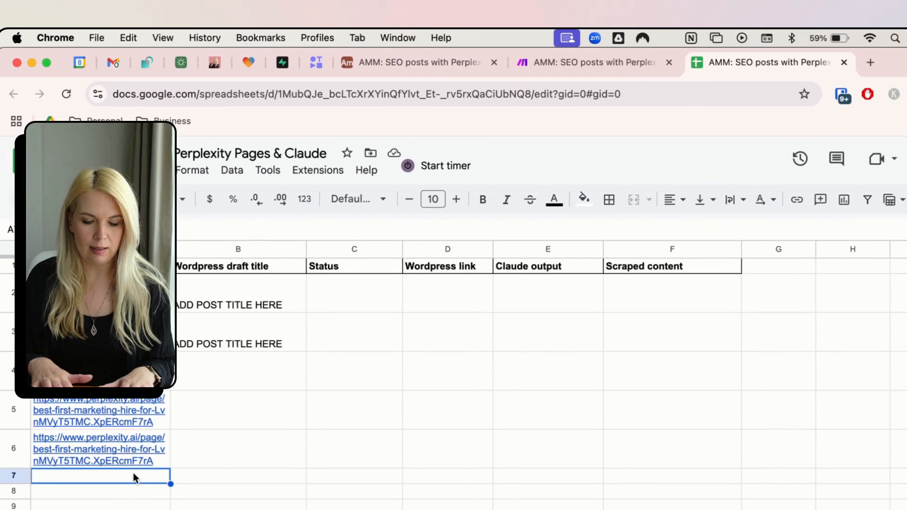
{"action": "key", "text": "ctrl+v"}
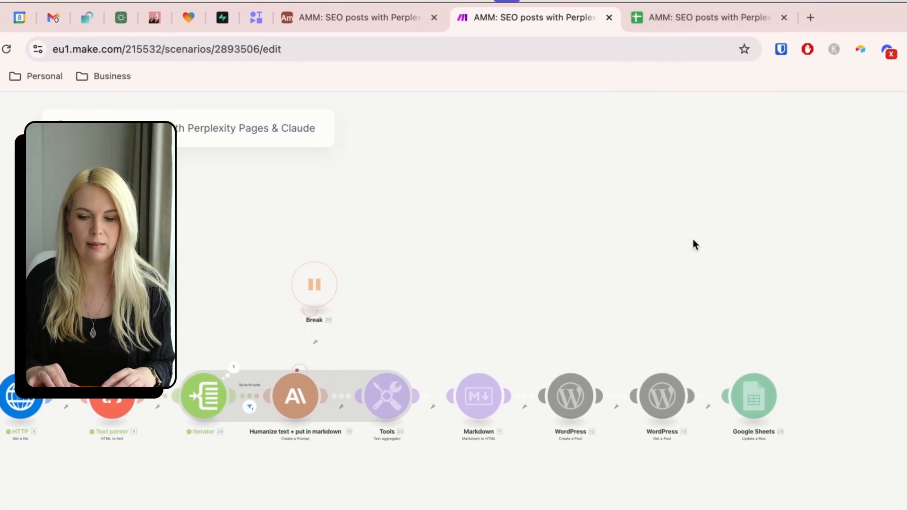
{"action": "left_click", "coordinate": [672, 22]}
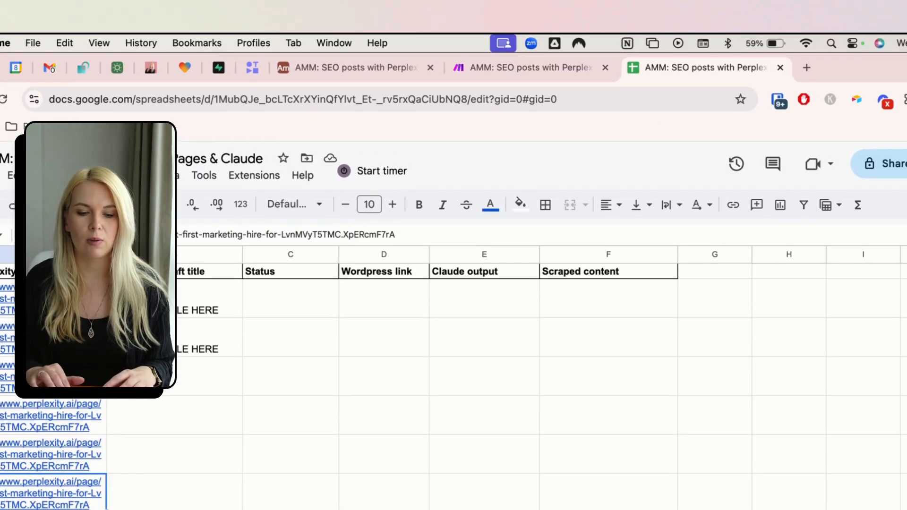
{"action": "left_click", "coordinate": [543, 66]}
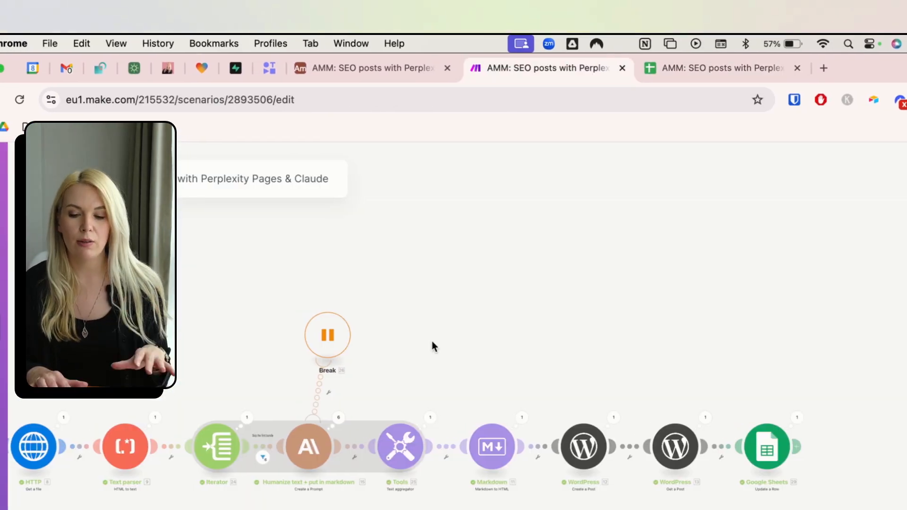
{"action": "left_click", "coordinate": [676, 75]}
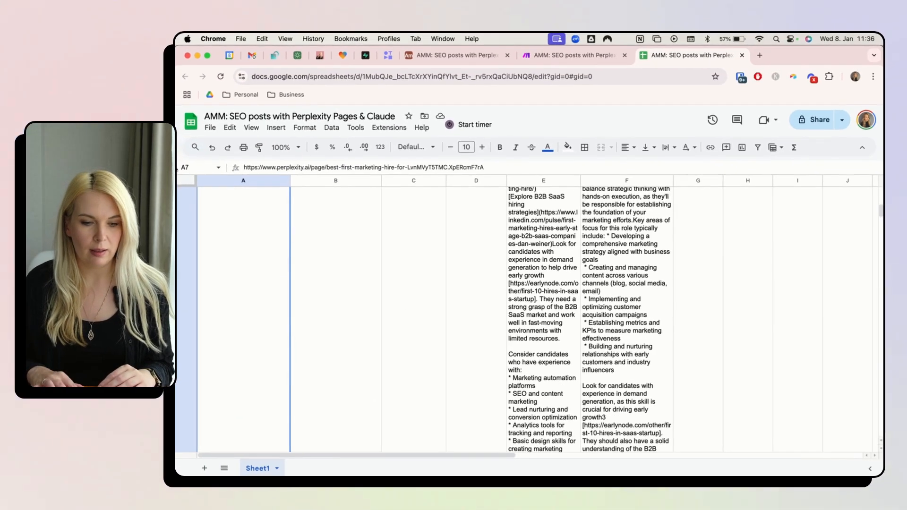
Set the whole sheet's text wrapping to Overflow and select column D with the WordPress links.
{"action": "key", "text": "super+a"}
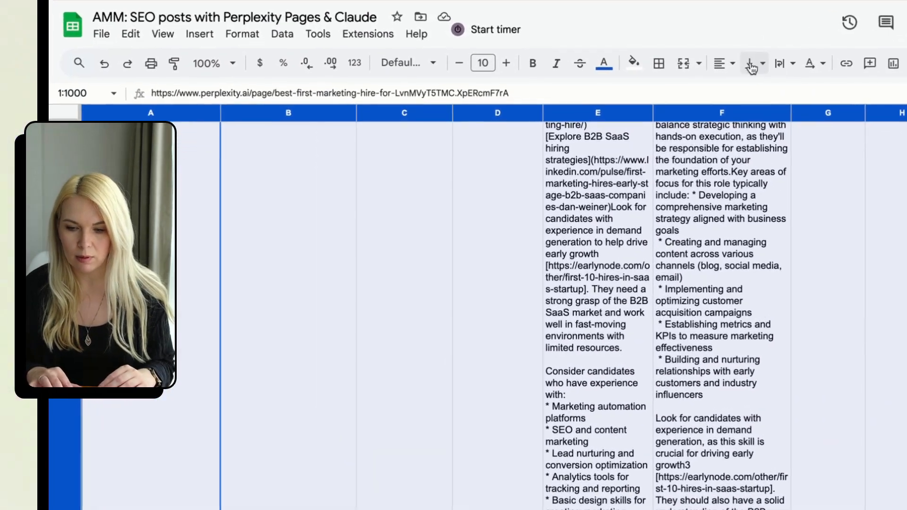
{"action": "left_click", "coordinate": [698, 126]}
{"action": "left_click", "coordinate": [697, 144]}
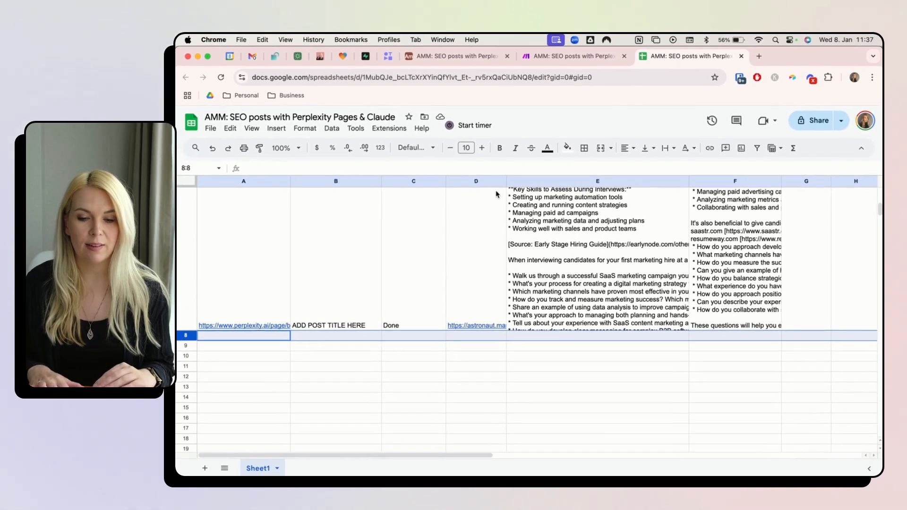
{"action": "left_click", "coordinate": [475, 177]}
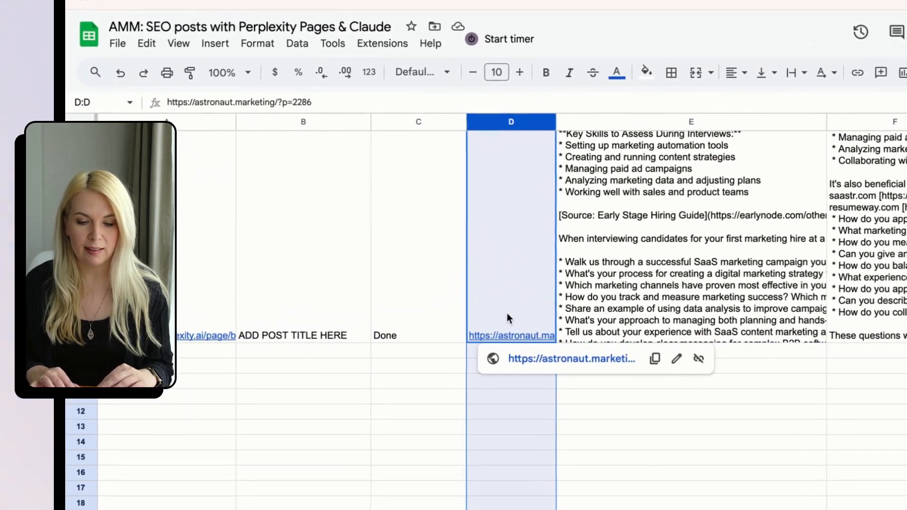